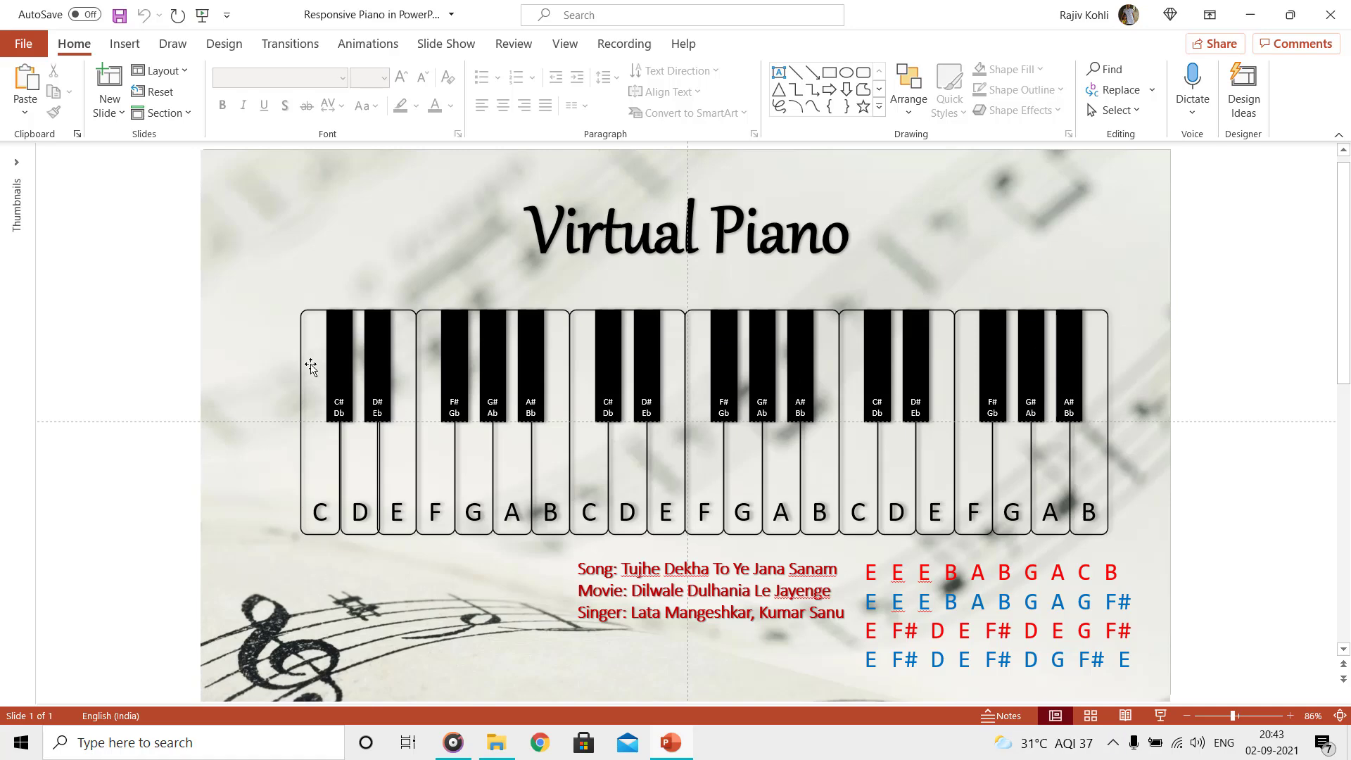
Step: Draw a tall rectangle left of the keyboard, set it to No Fill, and round its corners
left_click(123, 44)
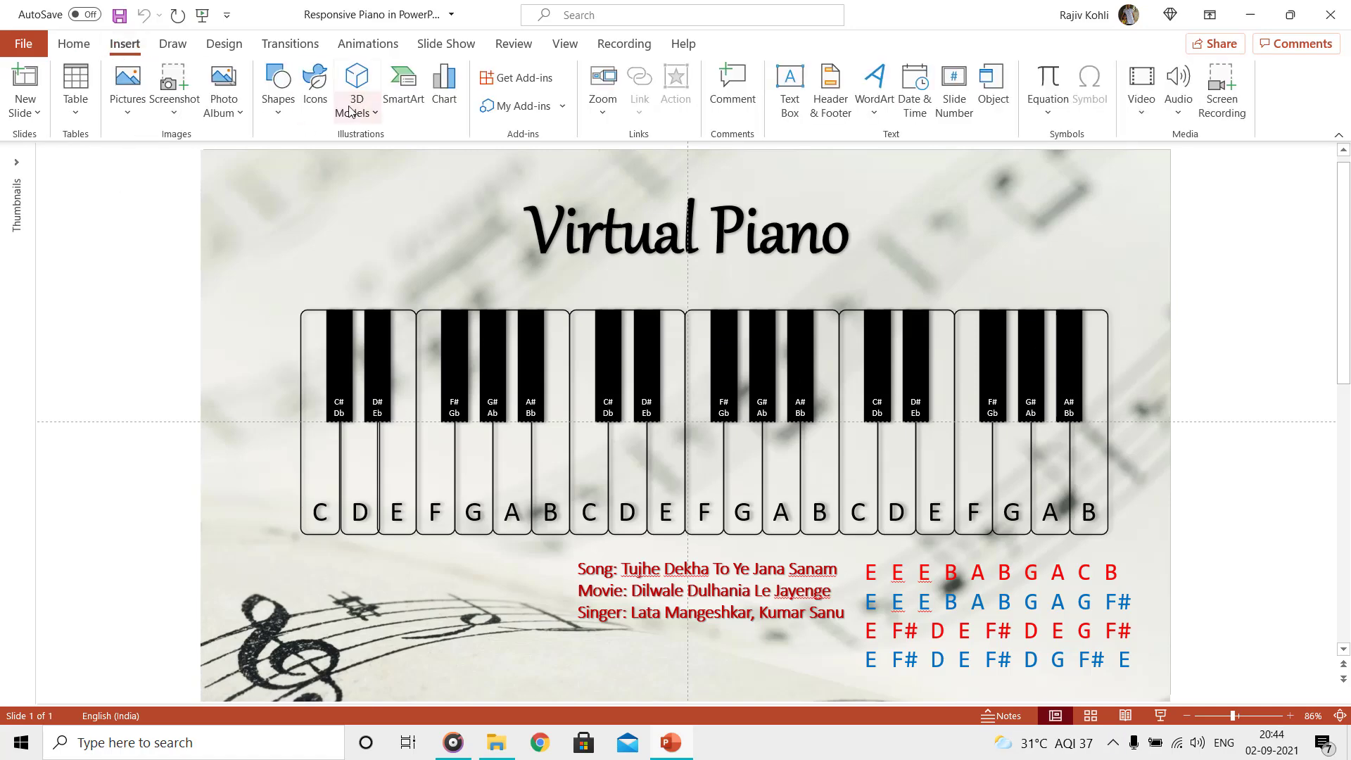
left_click(276, 114)
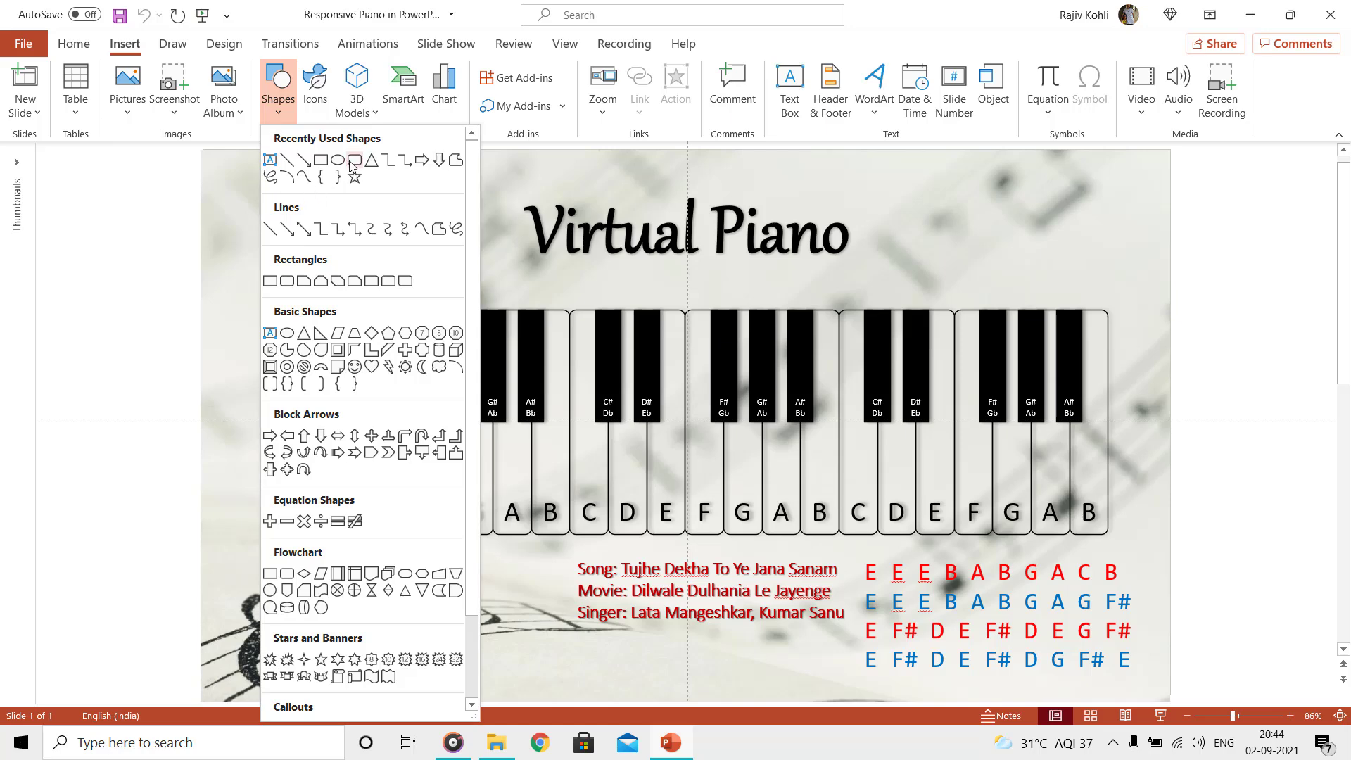
left_click(354, 161)
mouse_move(112, 284)
left_mouse_down()
mouse_move(150, 519)
mouse_move(176, 543)
mouse_move(164, 543)
left_mouse_up()
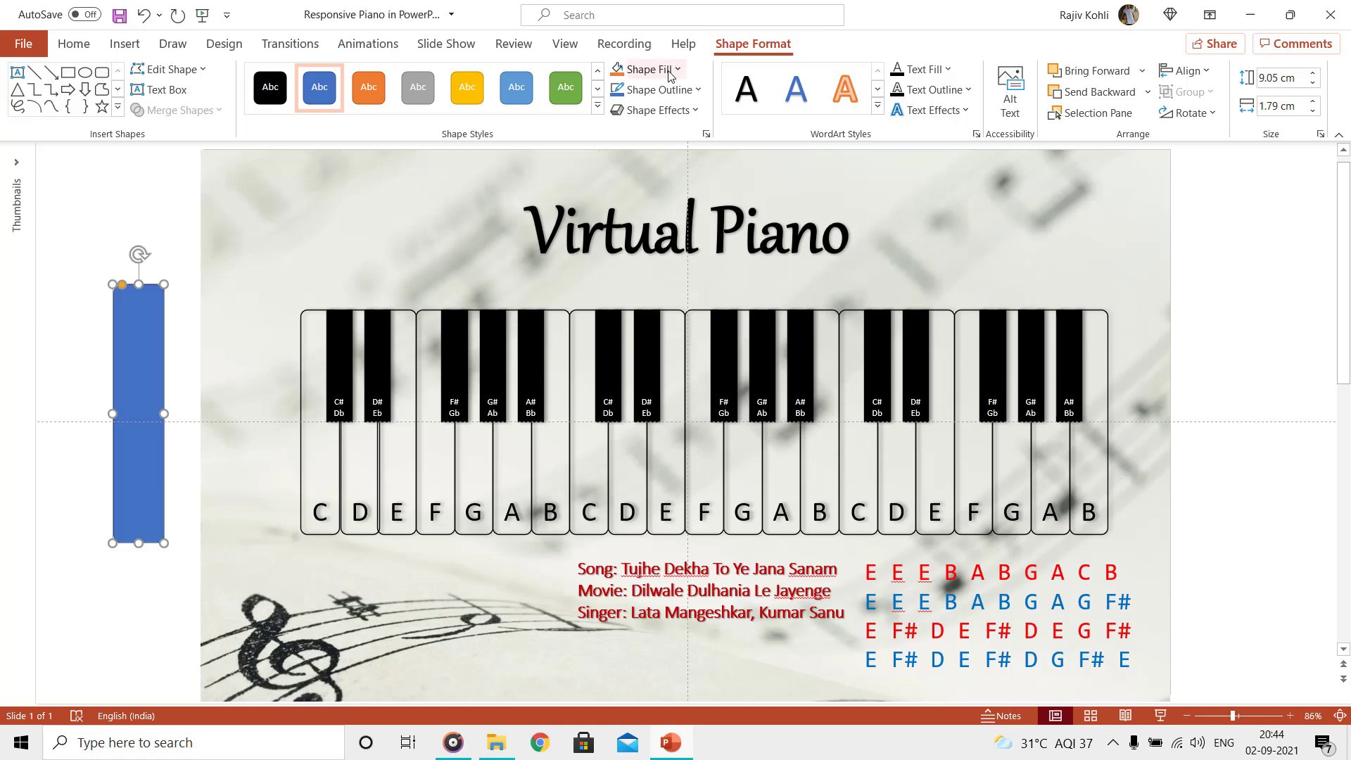
left_click(662, 69)
left_click(657, 262)
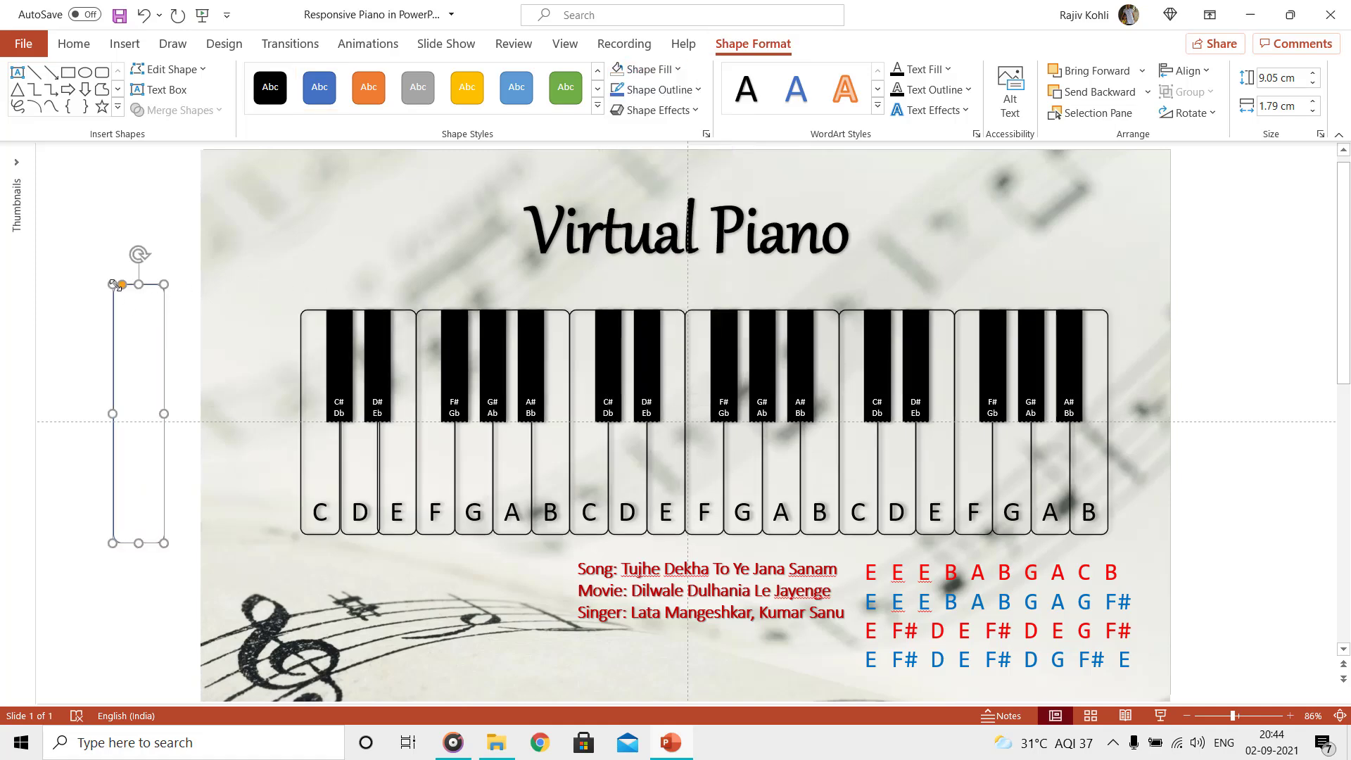
left_click_drag(123, 287, 128, 287)
Step: Draw a shorter blue rectangle overlapping the top of the rounded outline
left_click(124, 43)
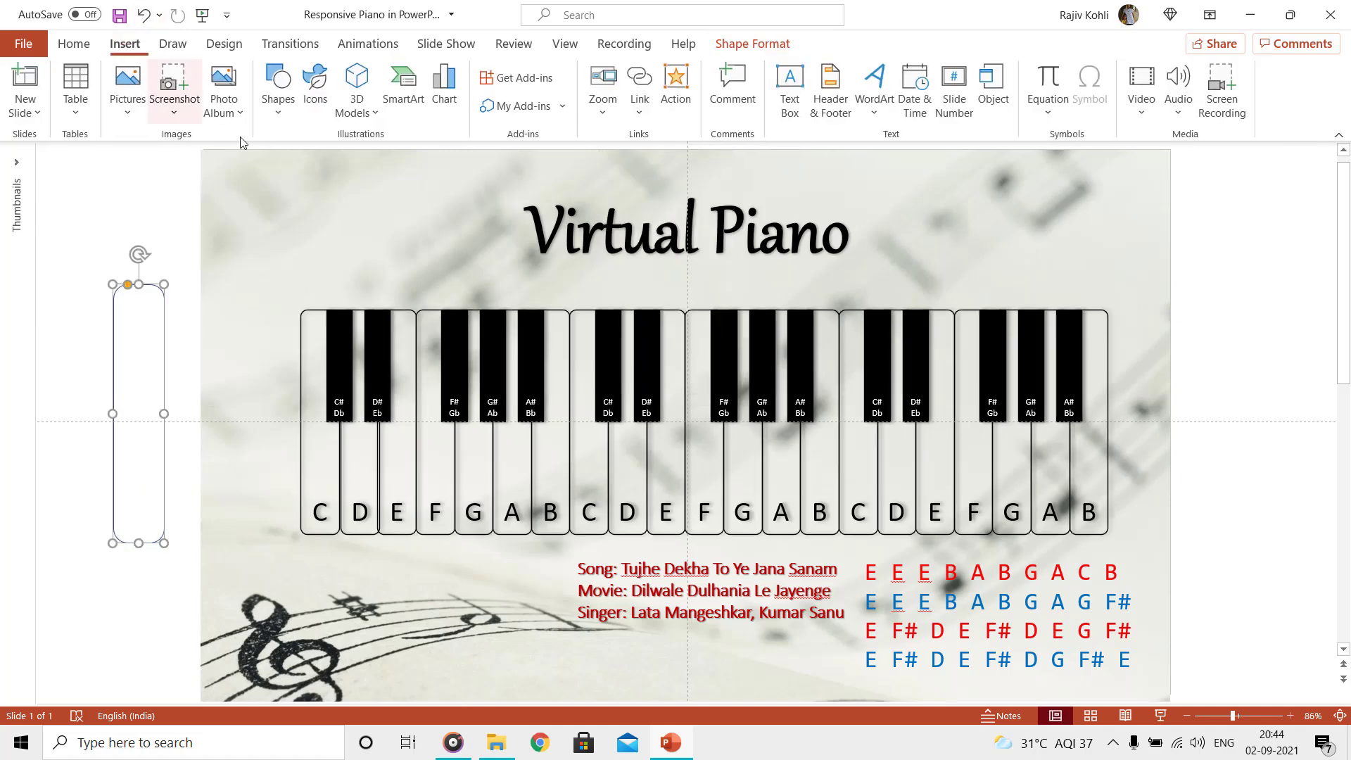
left_click(275, 106)
left_click(337, 163)
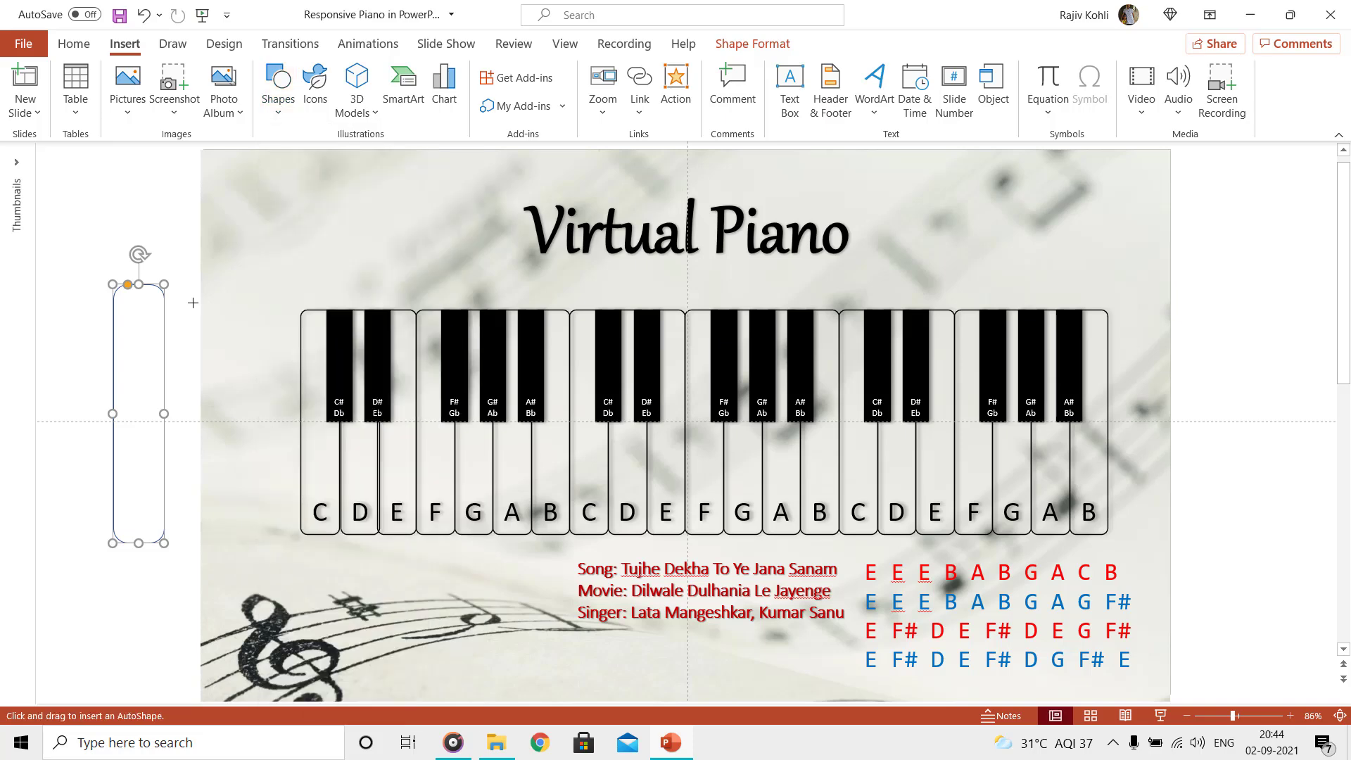
left_click_drag(149, 285, 200, 468)
Step: Label the blue rectangle 'C#' with 'Db' on a second line
right_click(173, 344)
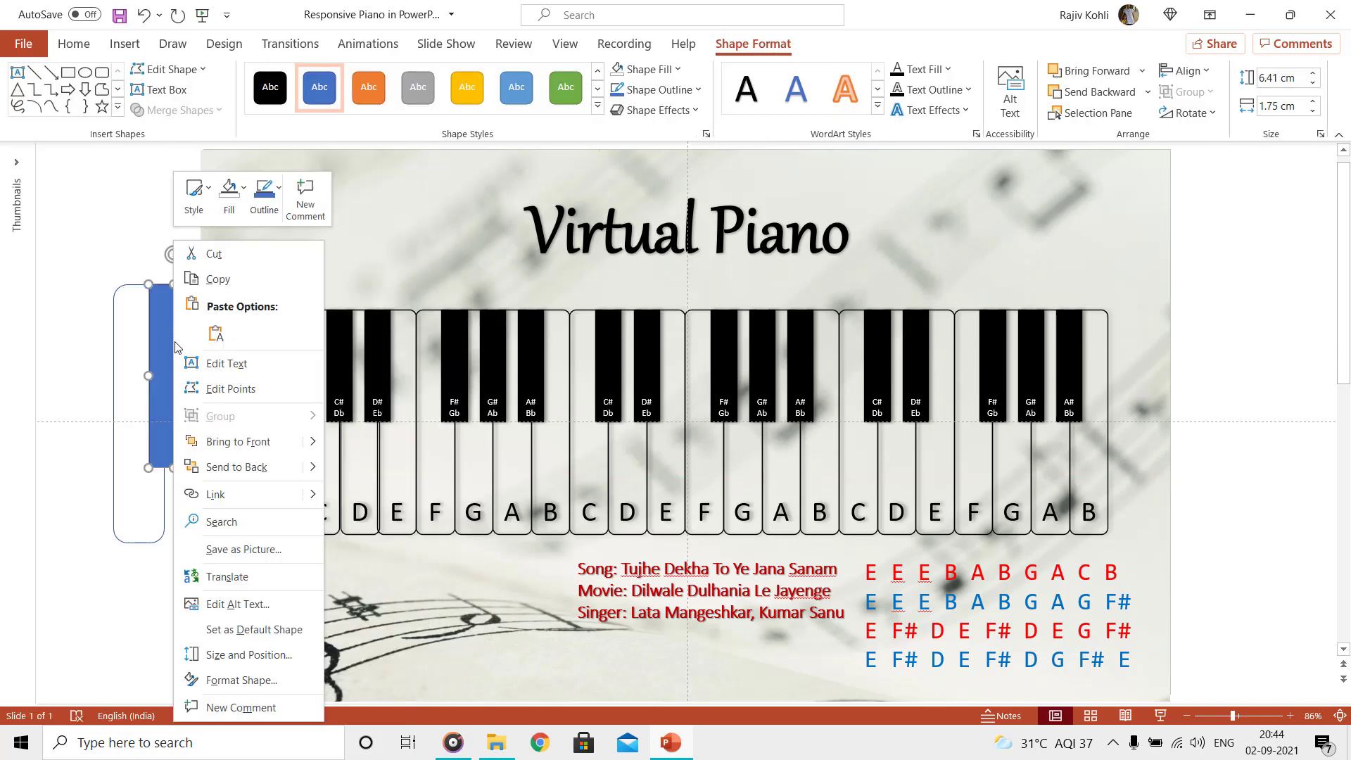
left_click(226, 363)
type("C#")
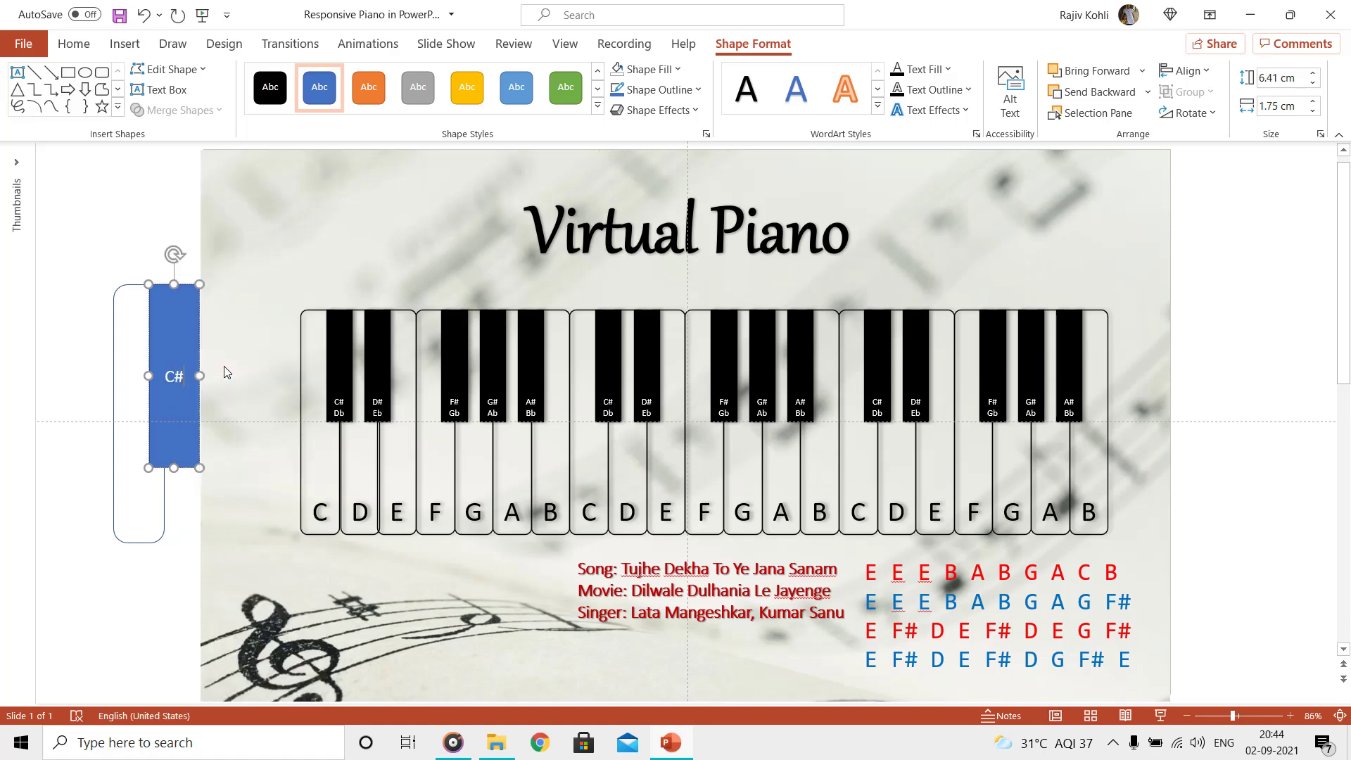
key("Return")
type("Db")
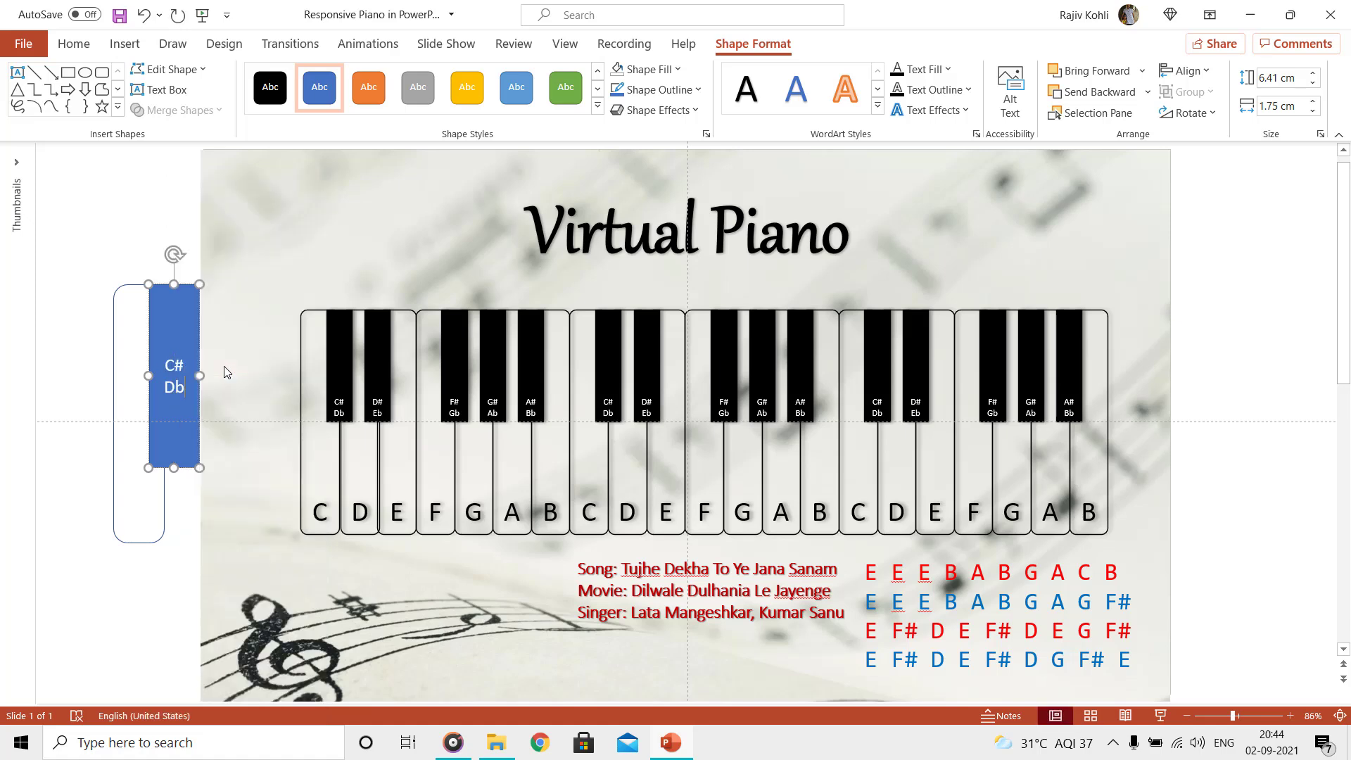
Step: Type the letter 'C' into the tall rounded outline shape
right_click(130, 524)
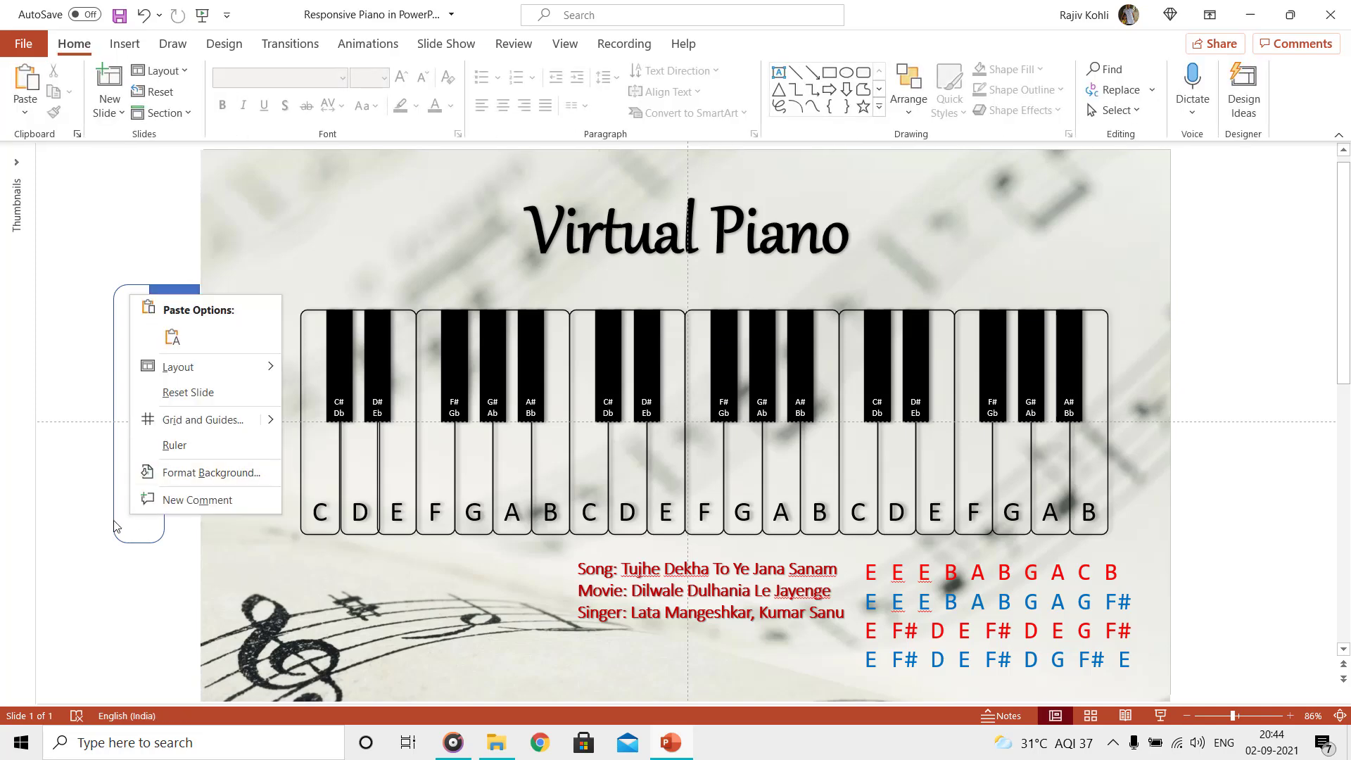
left_click(121, 544)
left_click(122, 543)
right_click(123, 545)
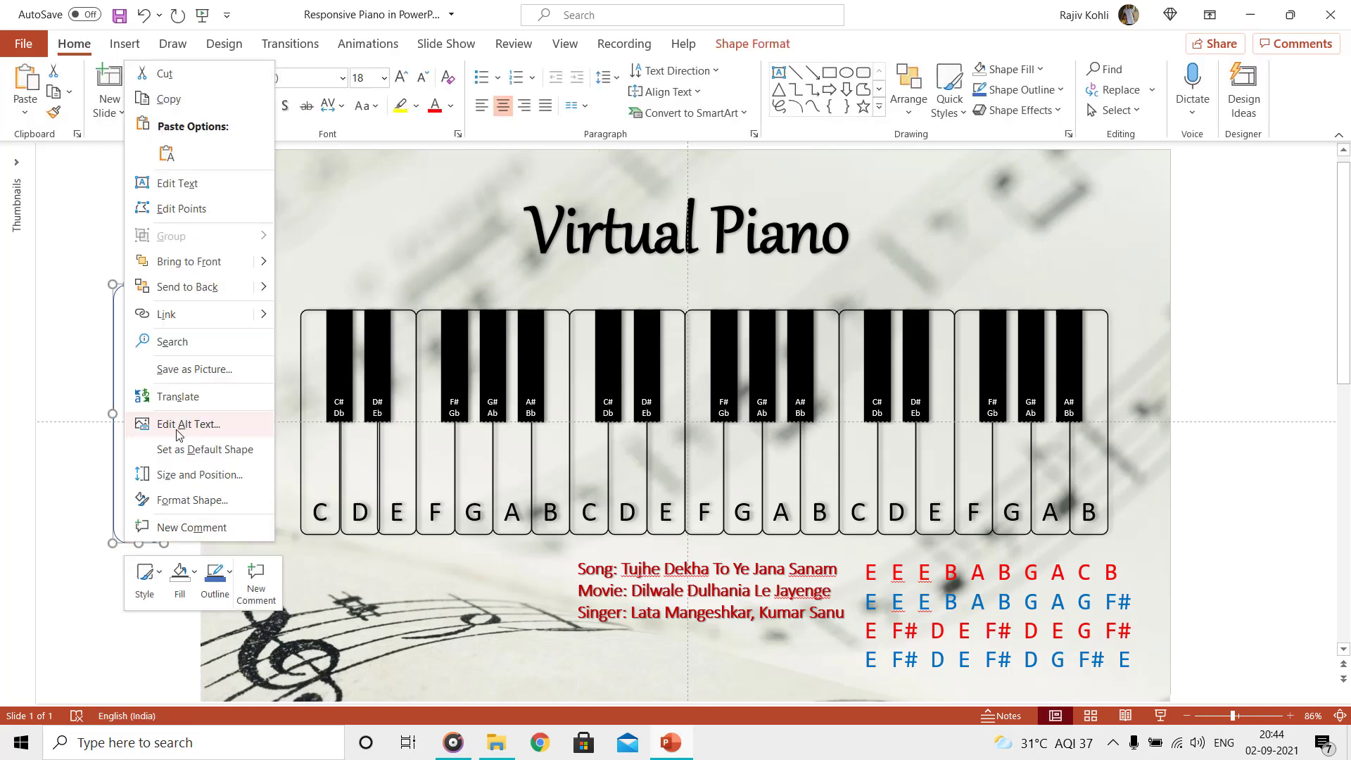
left_click(190, 187)
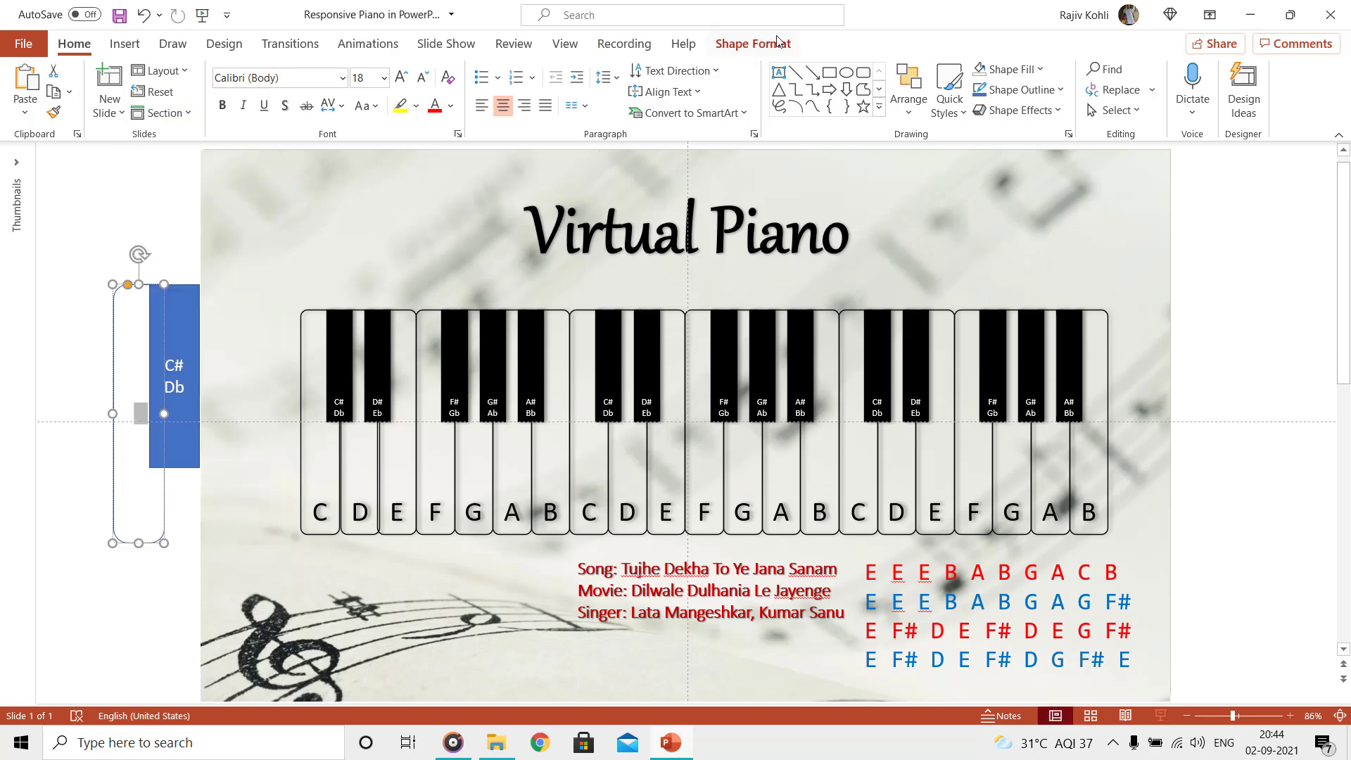
left_click(753, 43)
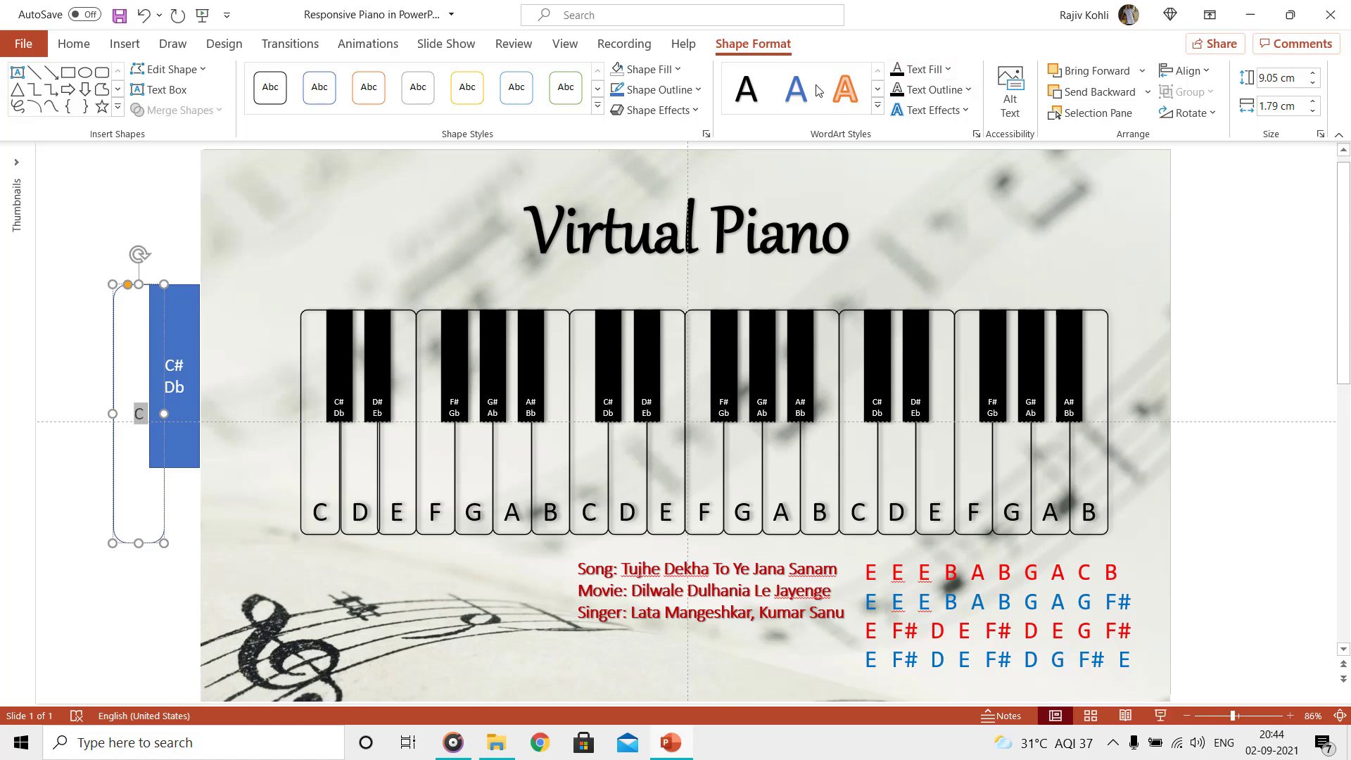
type("C")
right_click(114, 325)
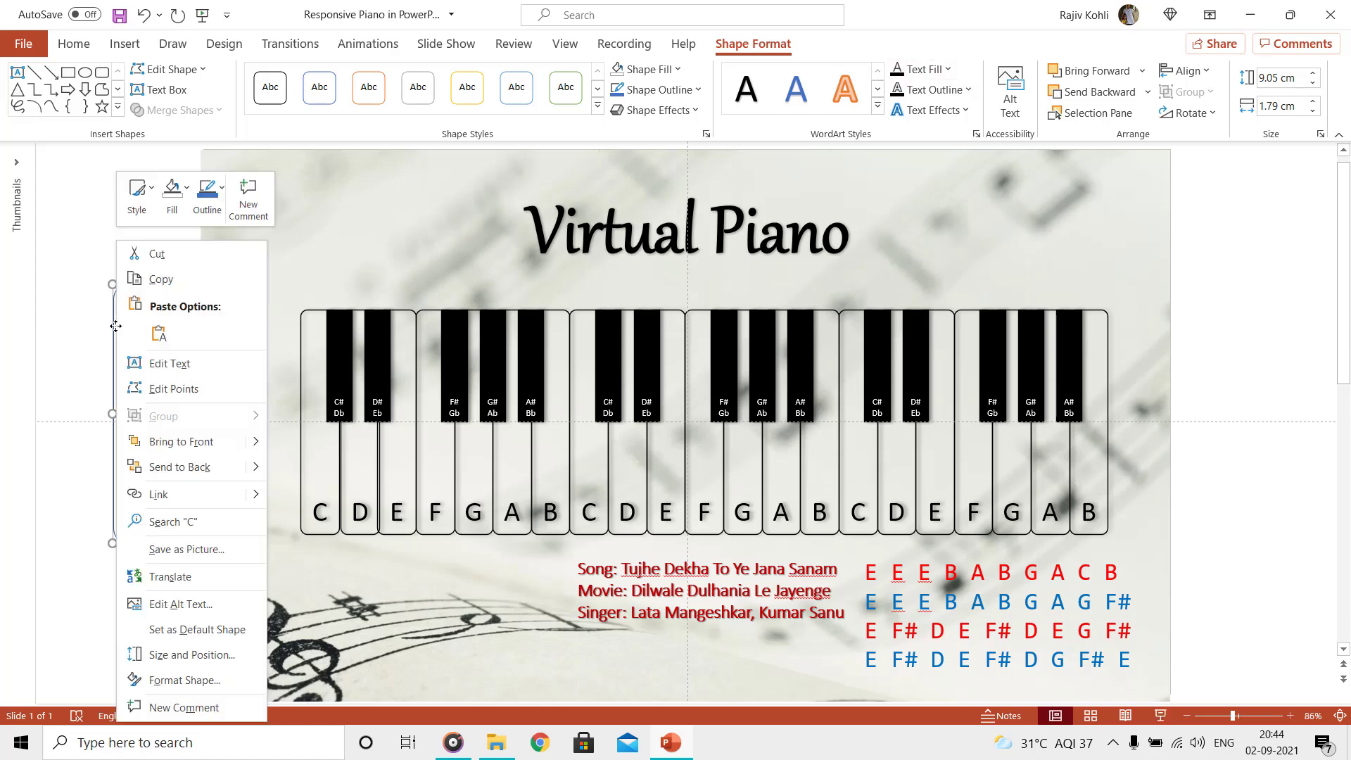
Step: In Format Shape, set the C label's vertical alignment to Bottom and keep text horizontal
left_click(193, 681)
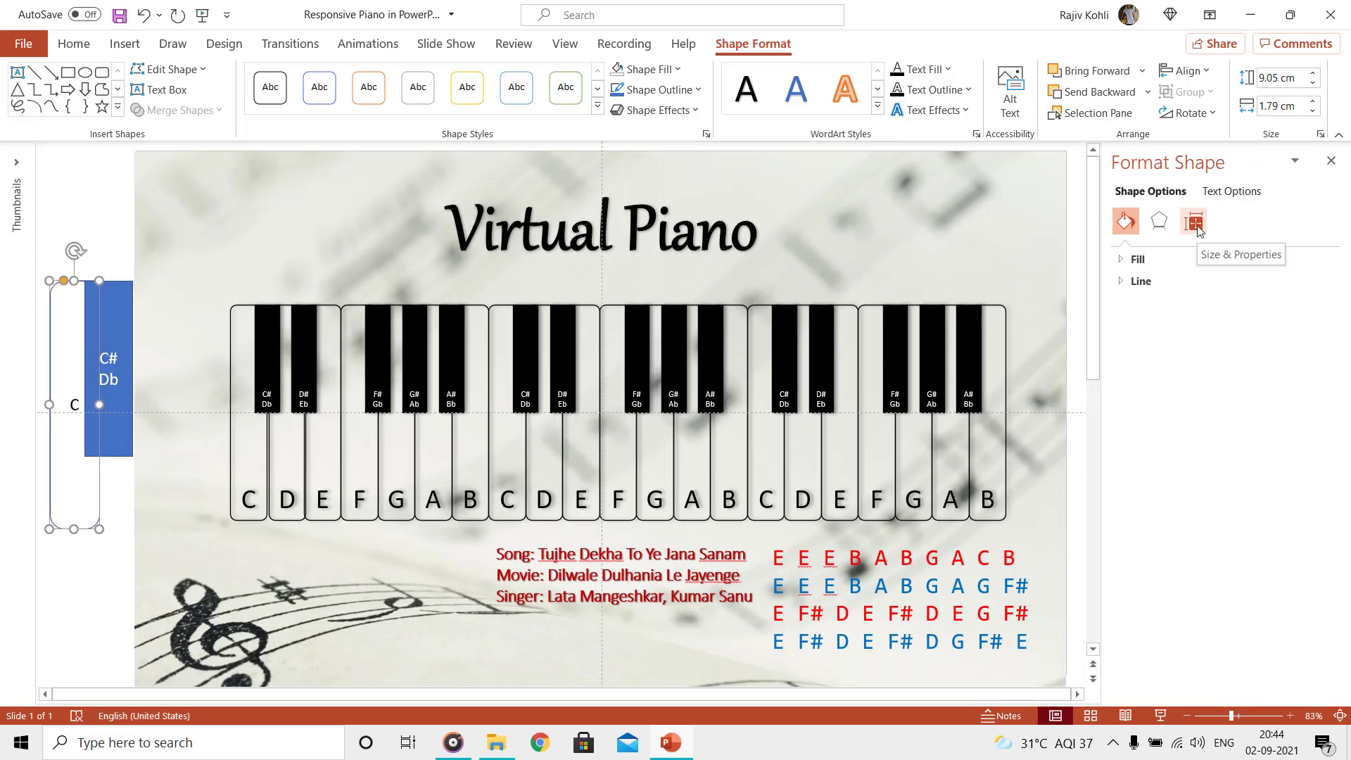
left_click(1226, 201)
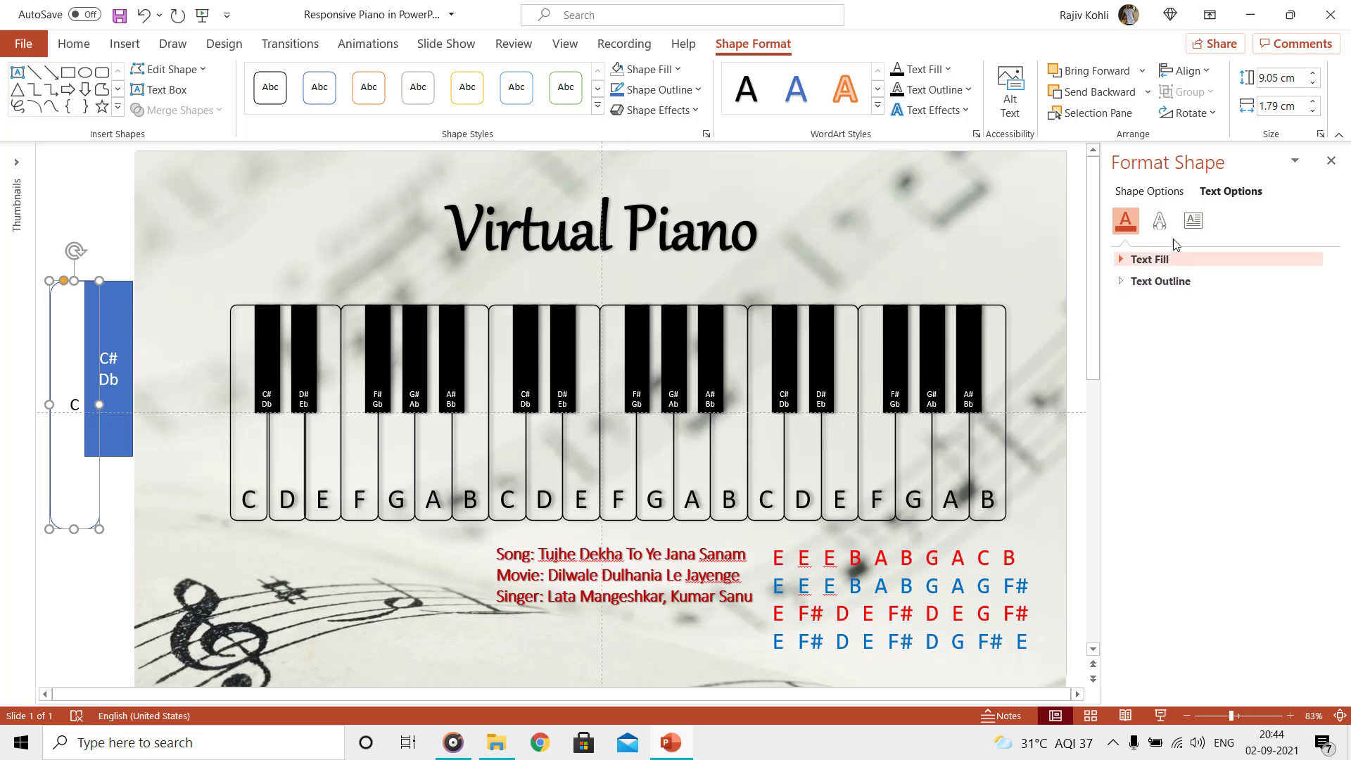
left_click(1194, 223)
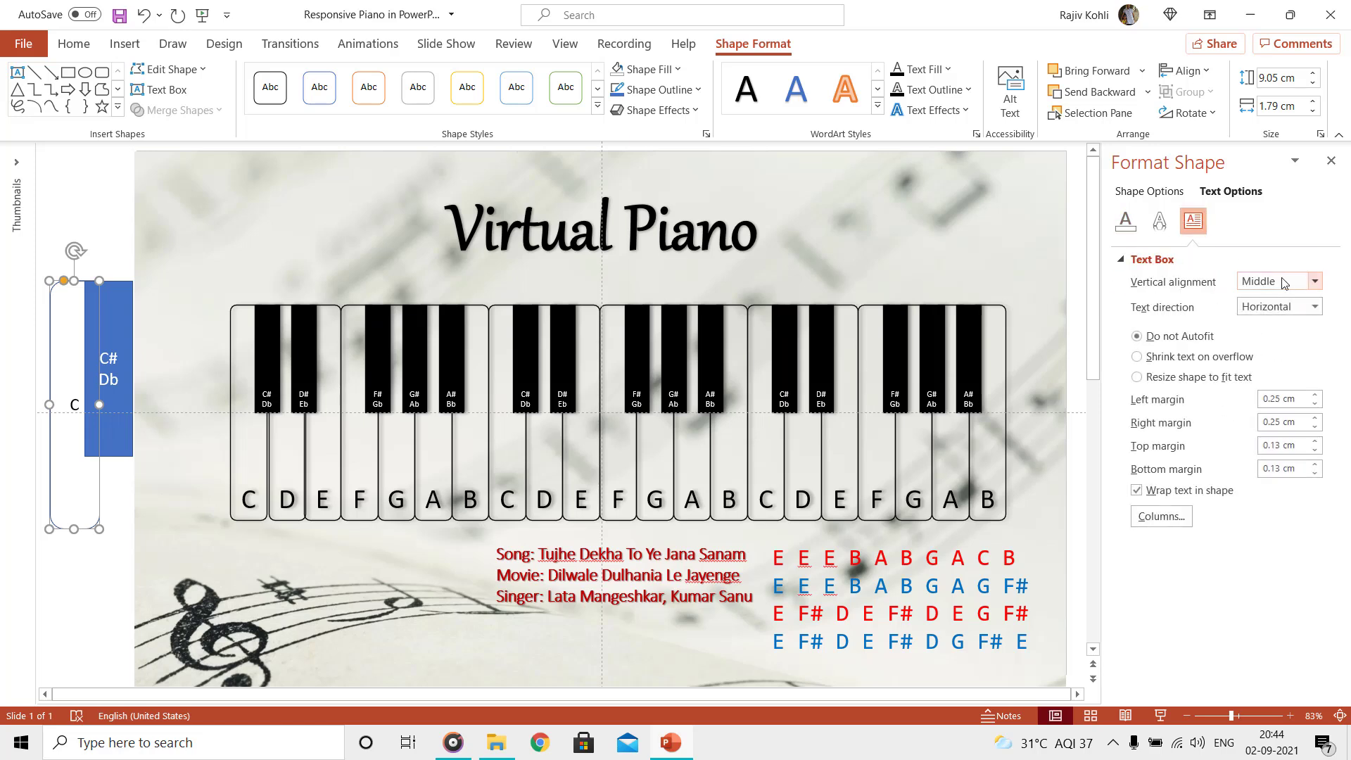
left_click(1283, 282)
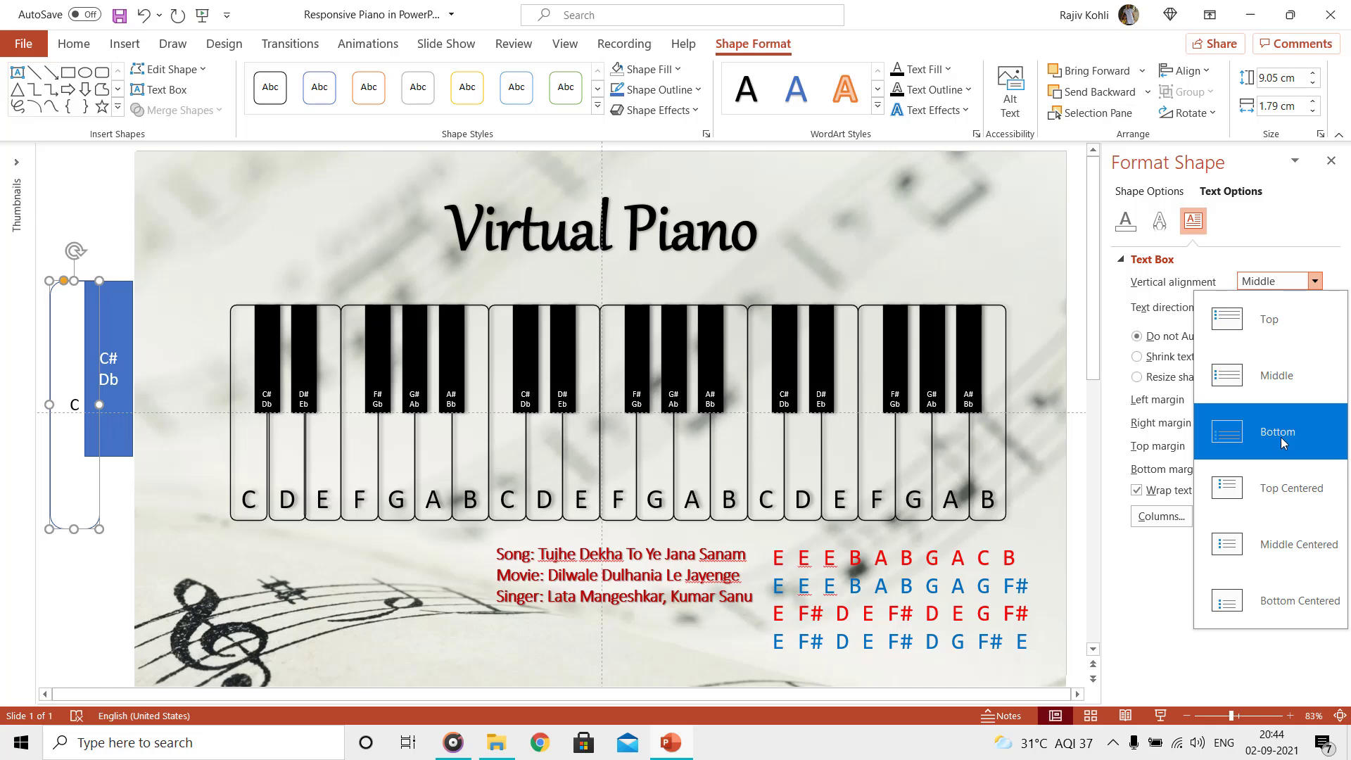
left_click(1281, 428)
left_click(1281, 310)
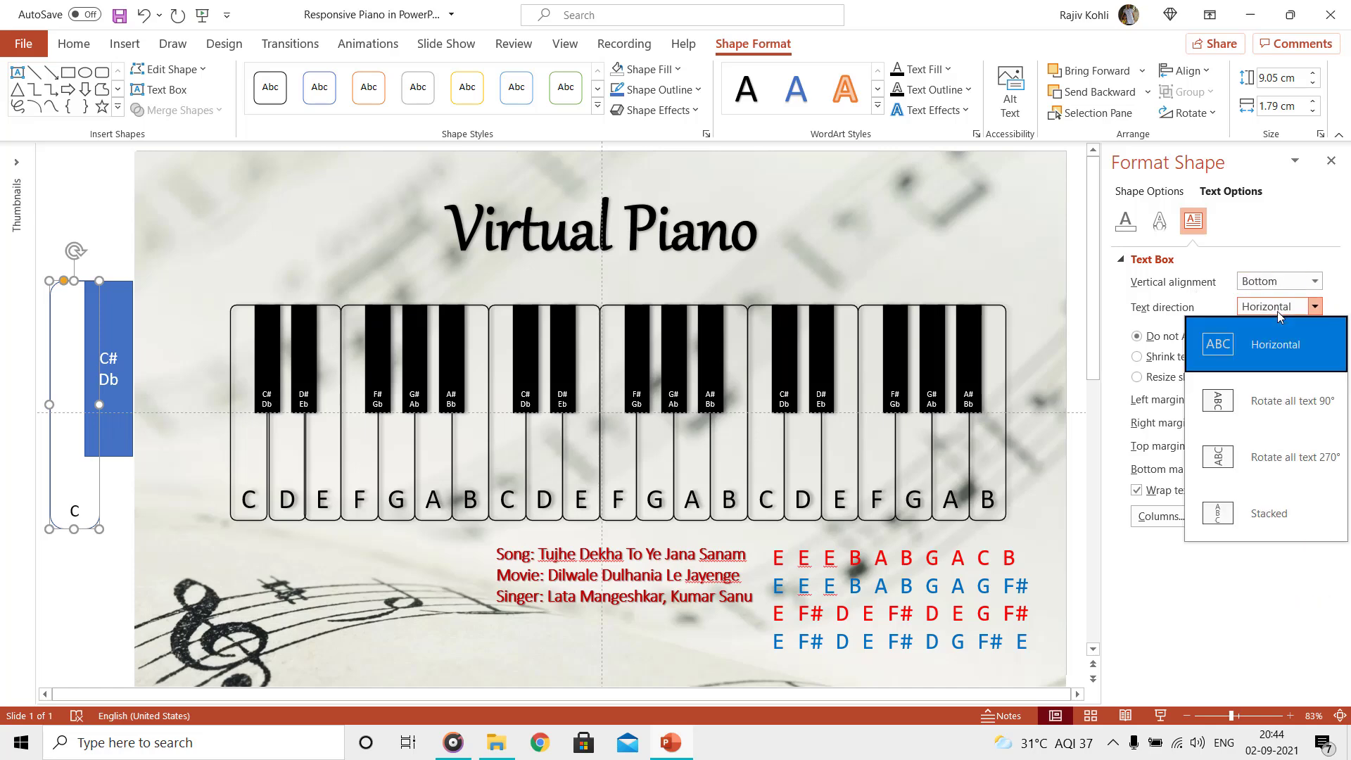
left_click(1278, 350)
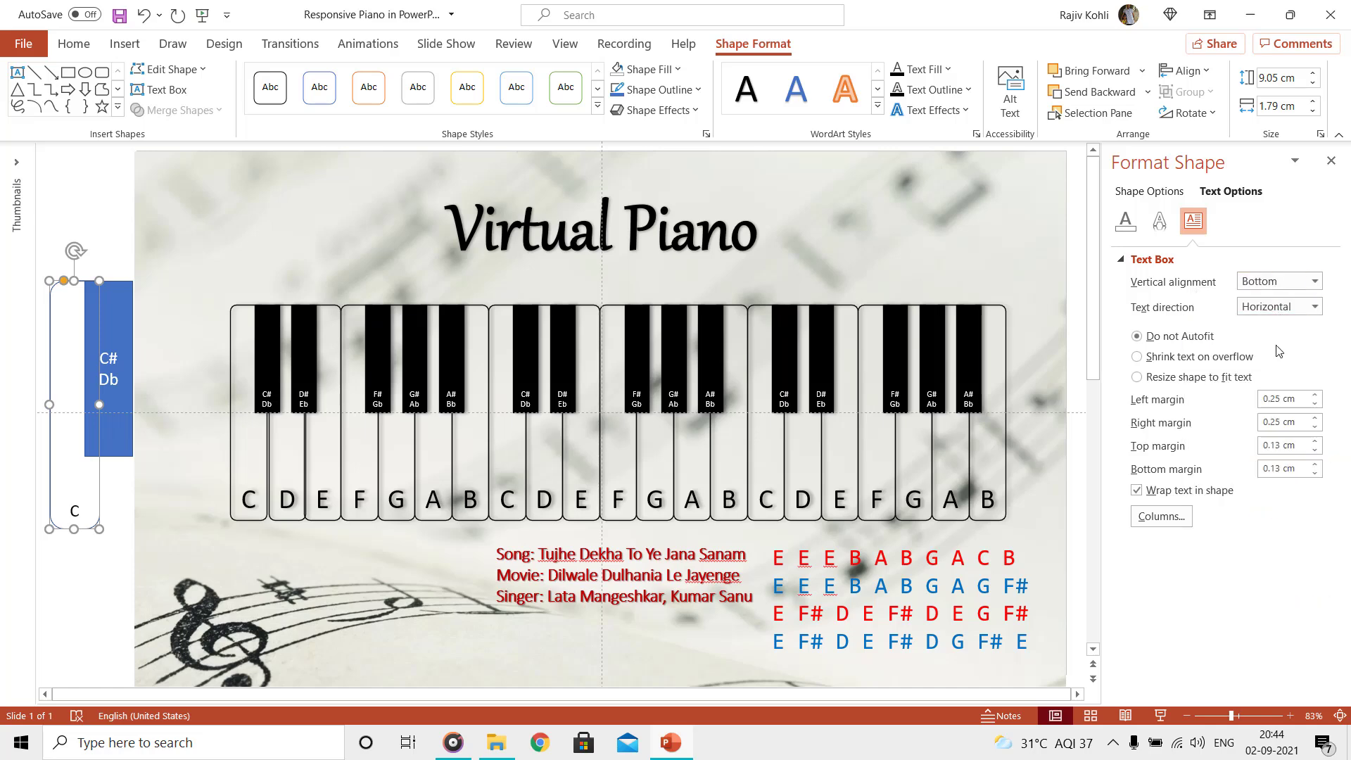
left_click(1331, 161)
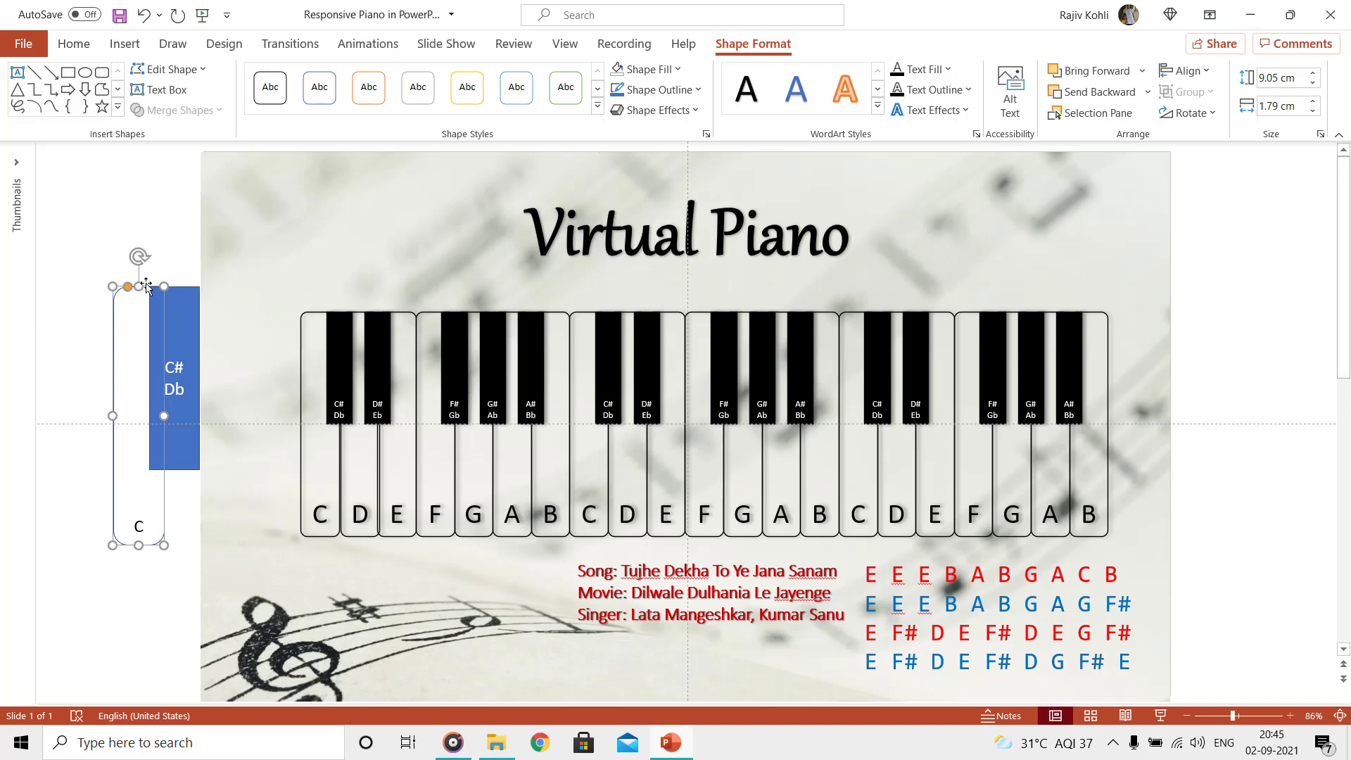
Step: Delete the sample white C key and the blue C#/Db rectangle
key("Delete")
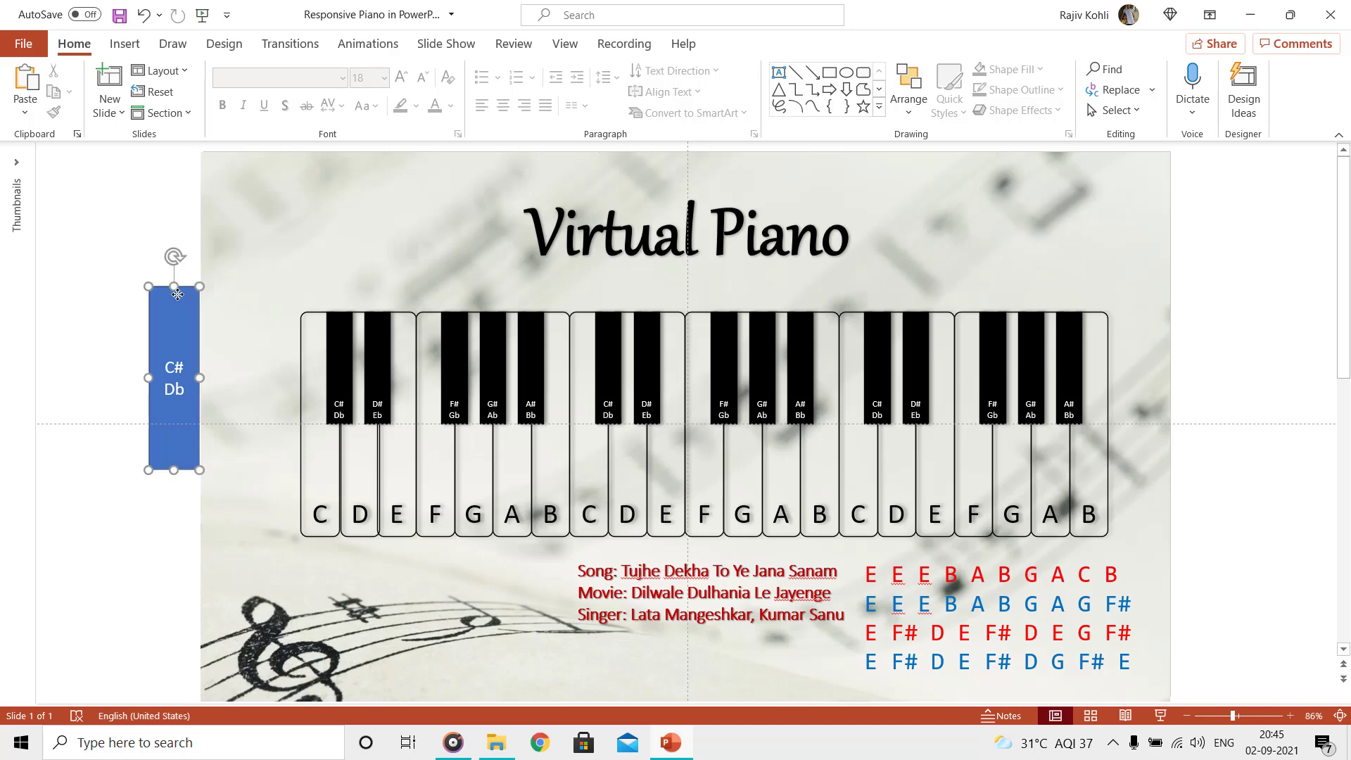
left_click(175, 296)
key("Delete")
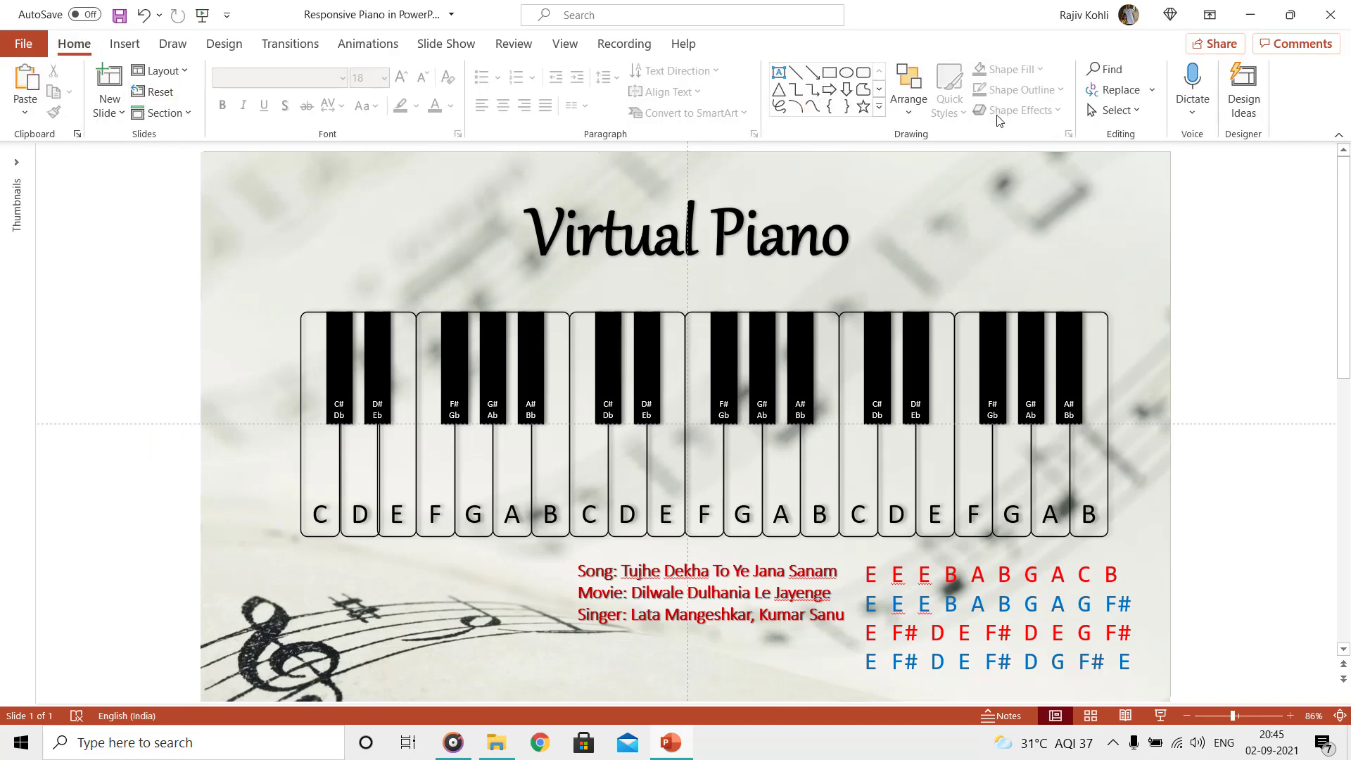
Step: Select the G#Ab black key from the Selection pane and move it slightly higher
left_click(1116, 110)
left_click(1130, 184)
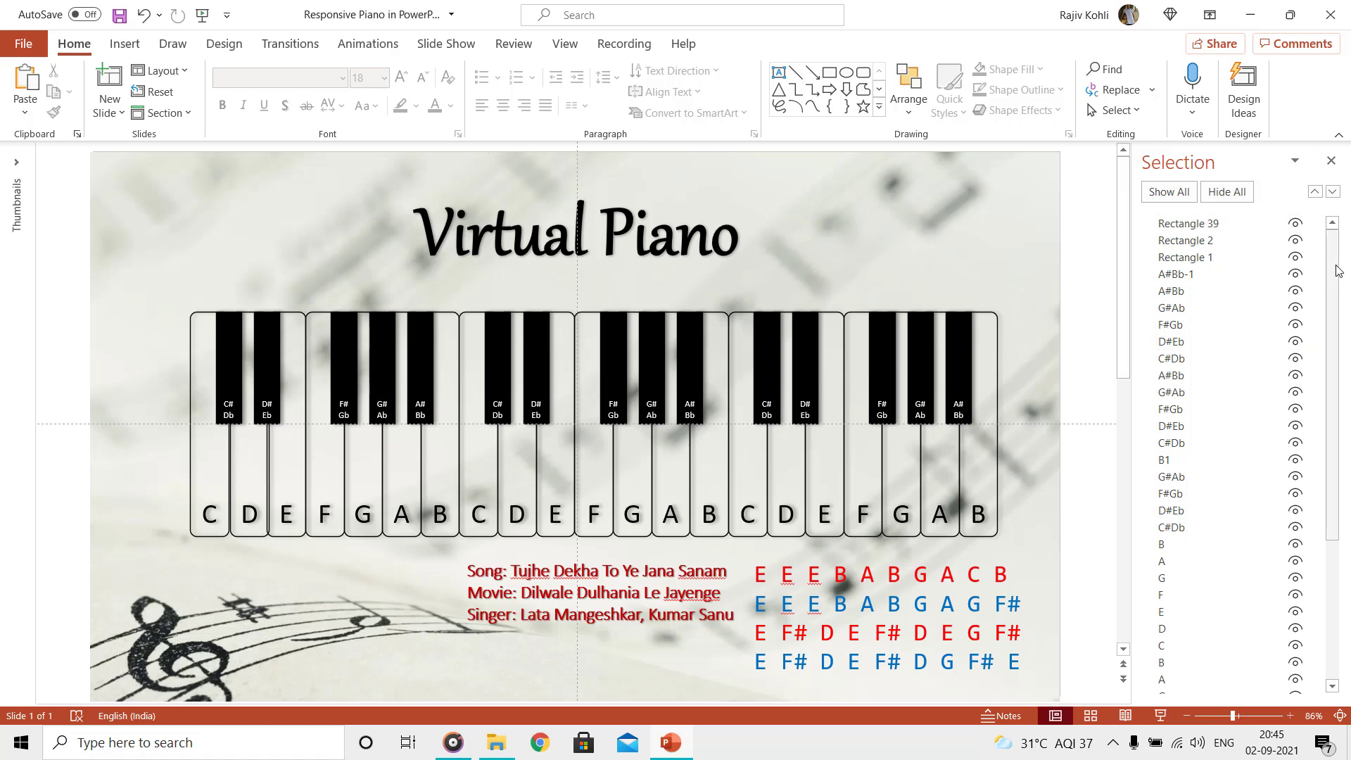
left_click_drag(1335, 311, 1335, 451)
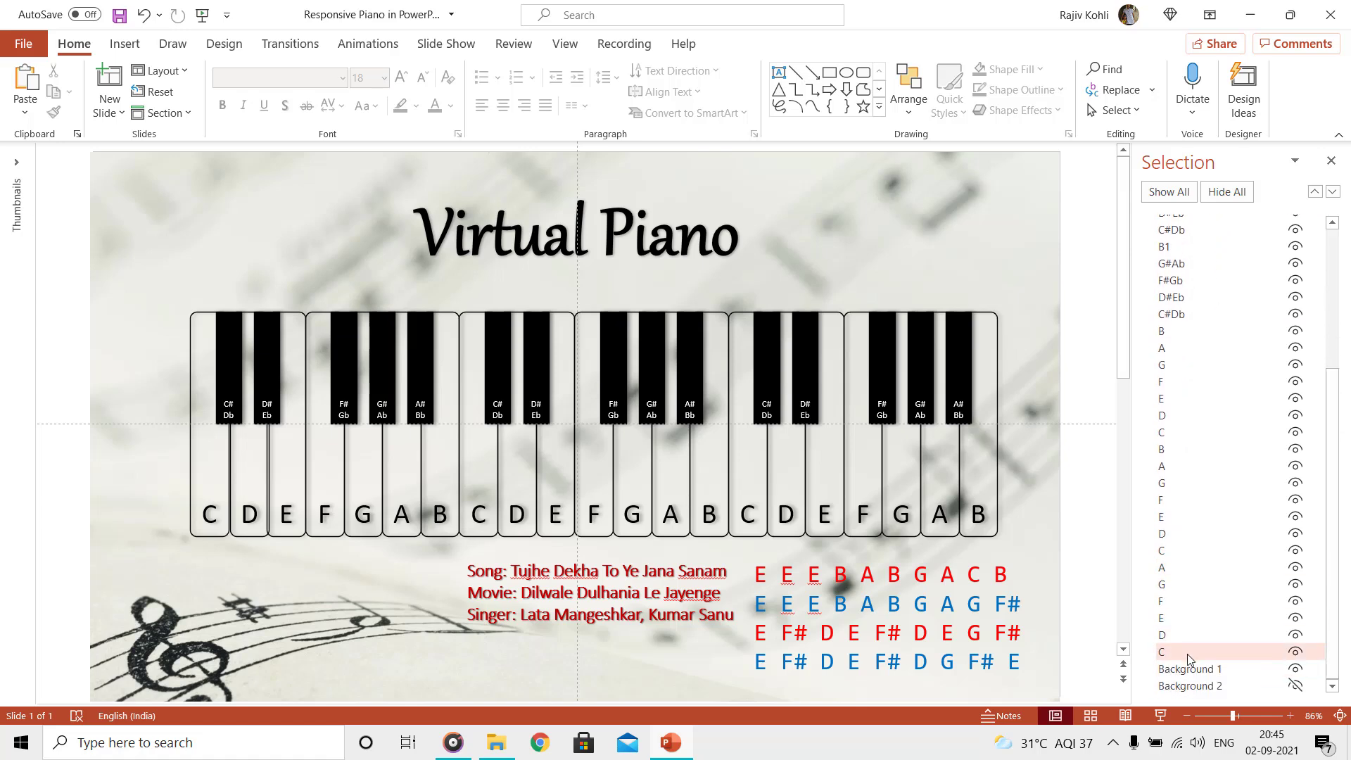
left_click(1172, 264)
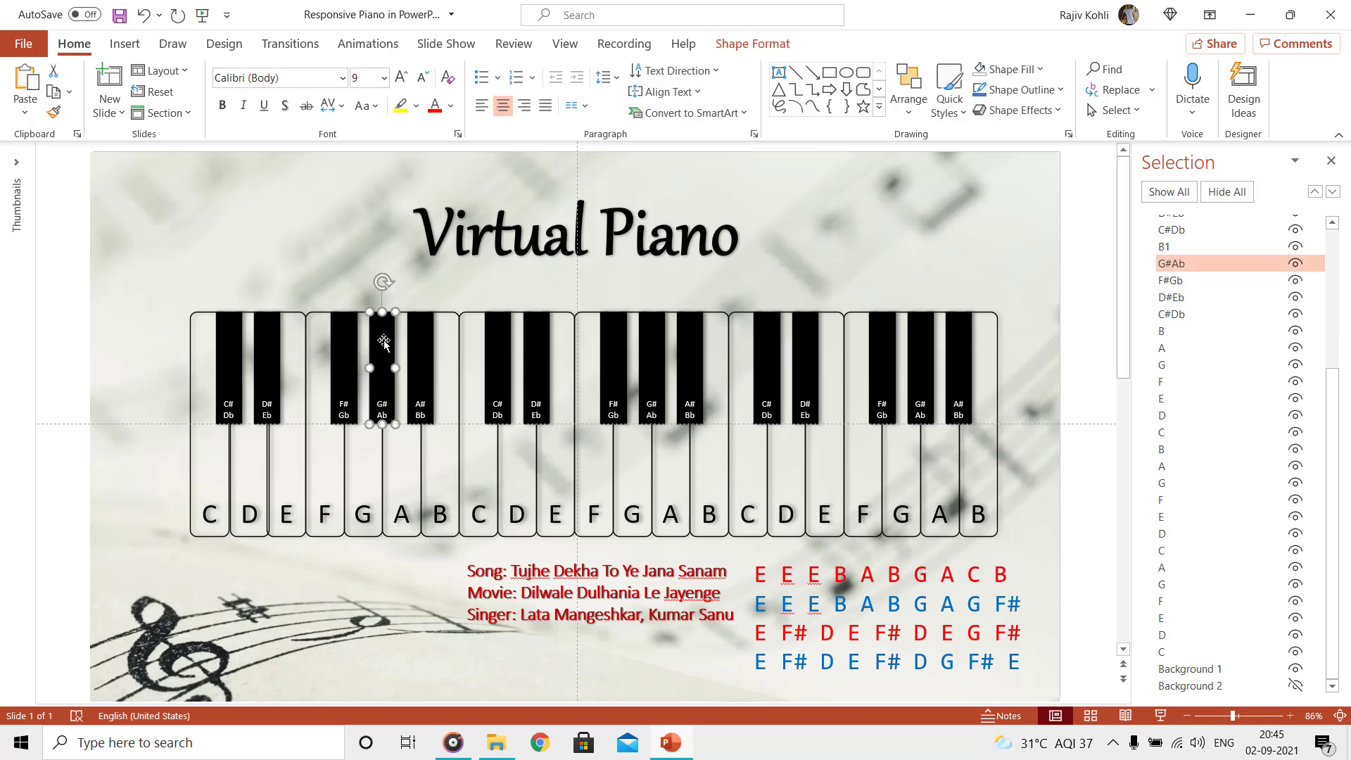
mouse_move(383, 337)
left_mouse_down()
mouse_move(383, 278)
mouse_move(384, 349)
left_mouse_up()
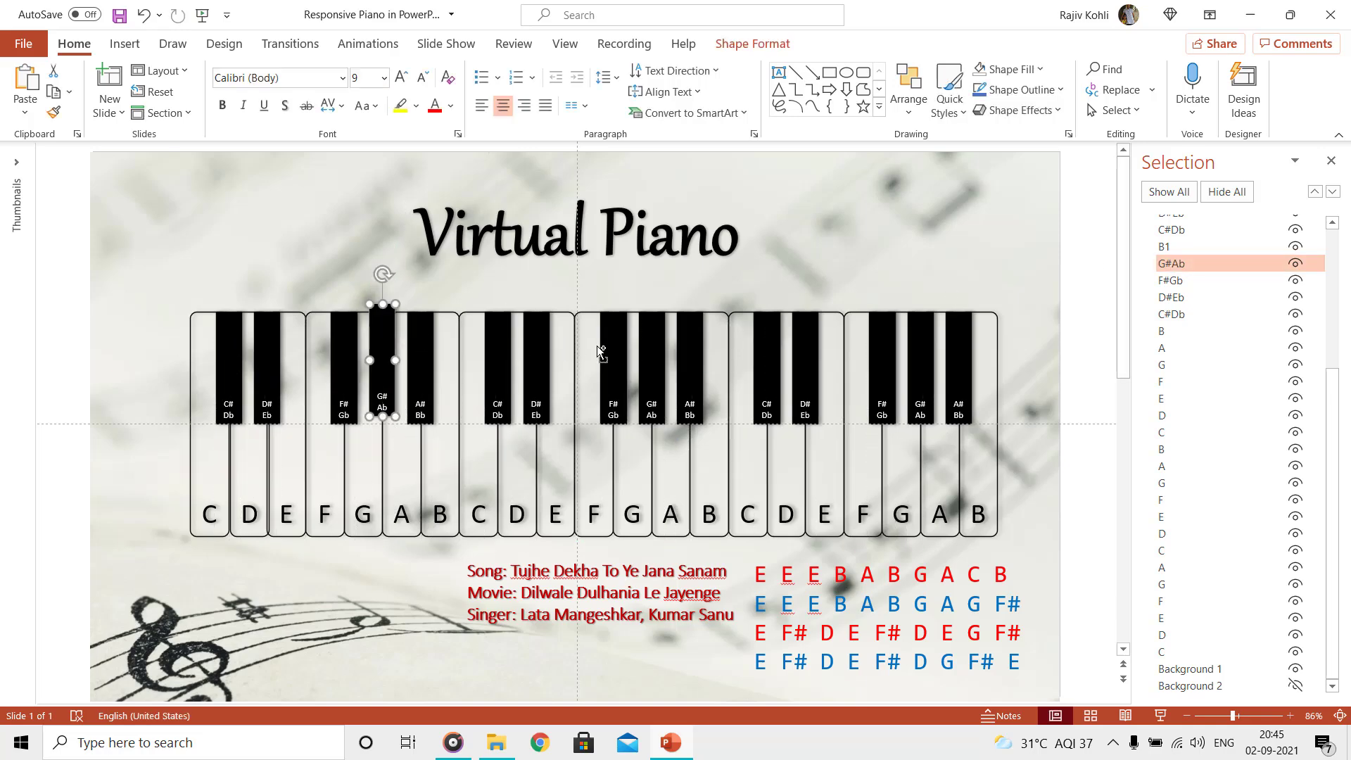
left_click(1335, 164)
left_click(1205, 257)
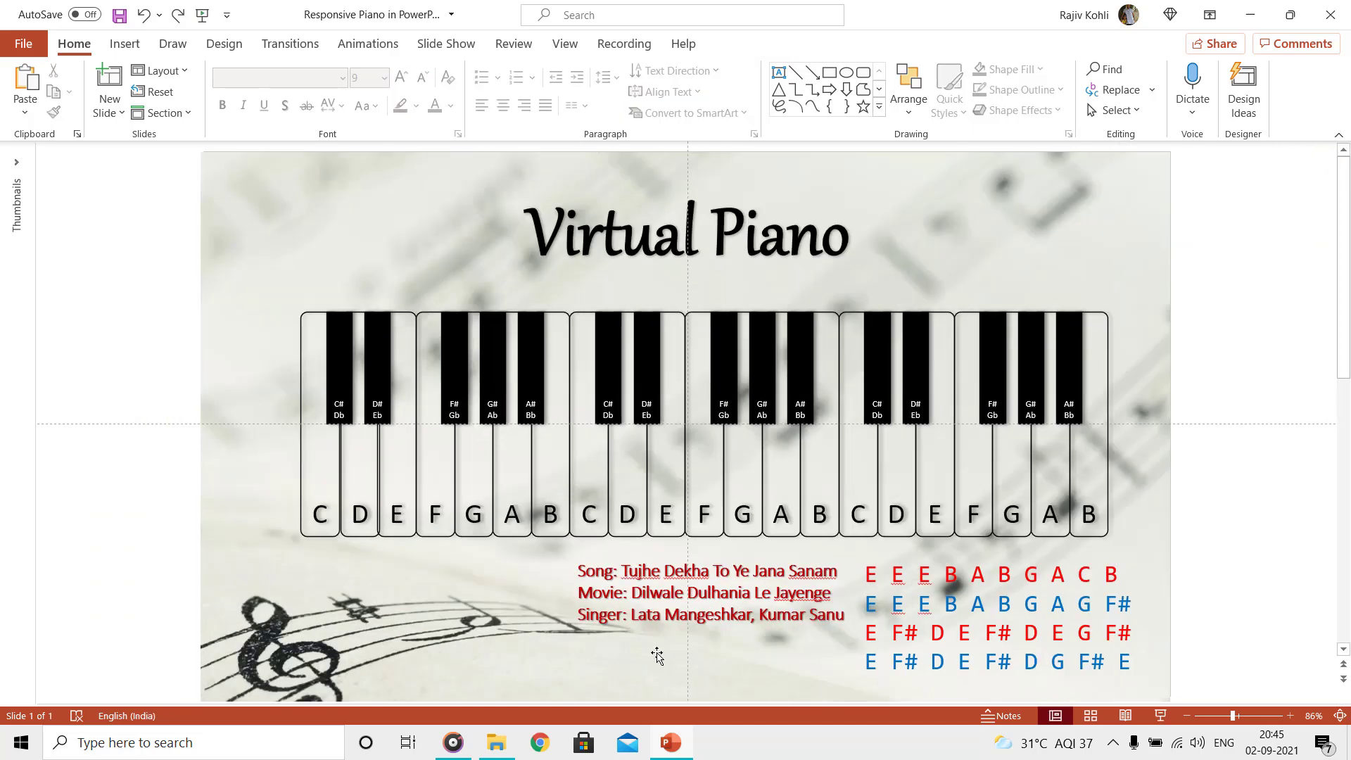
Step: Open the All Notes folder in File Explorer and play note file 1
left_click(496, 744)
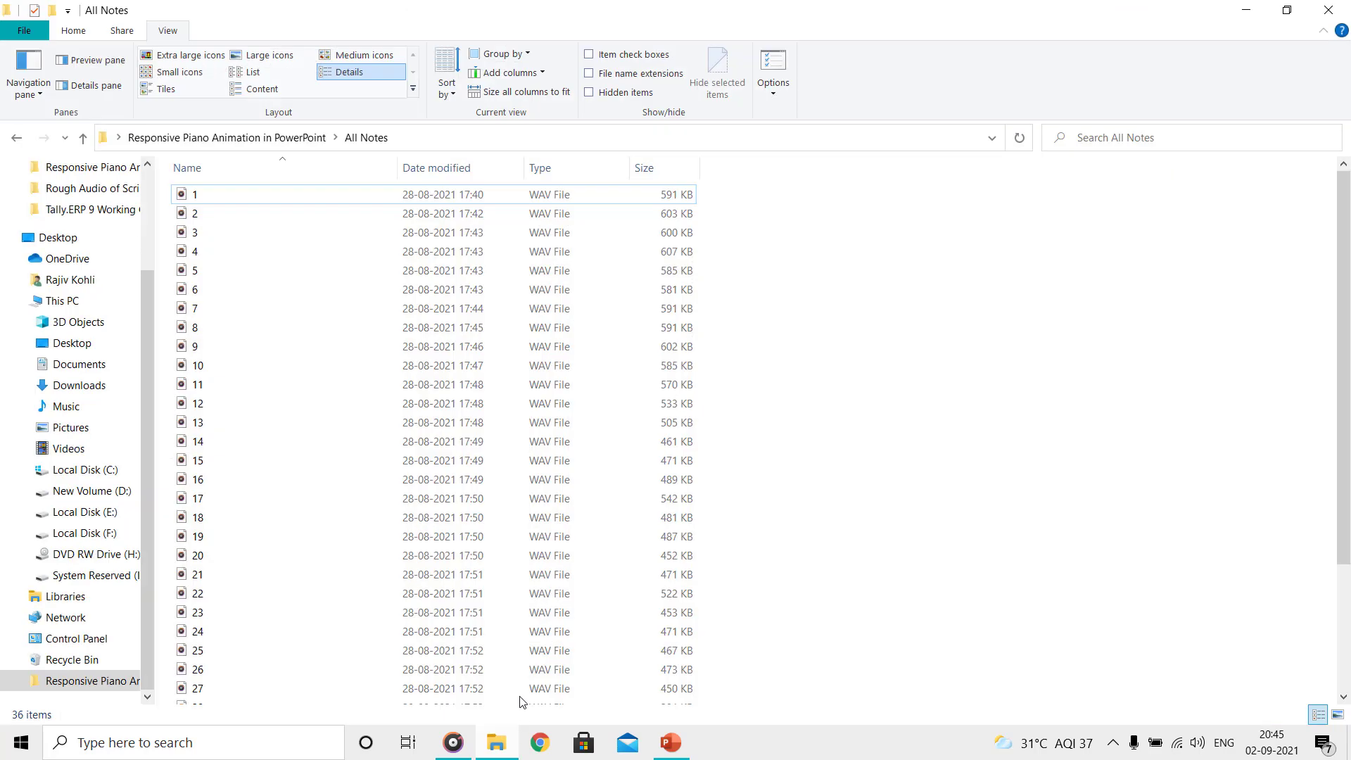
left_click(211, 196)
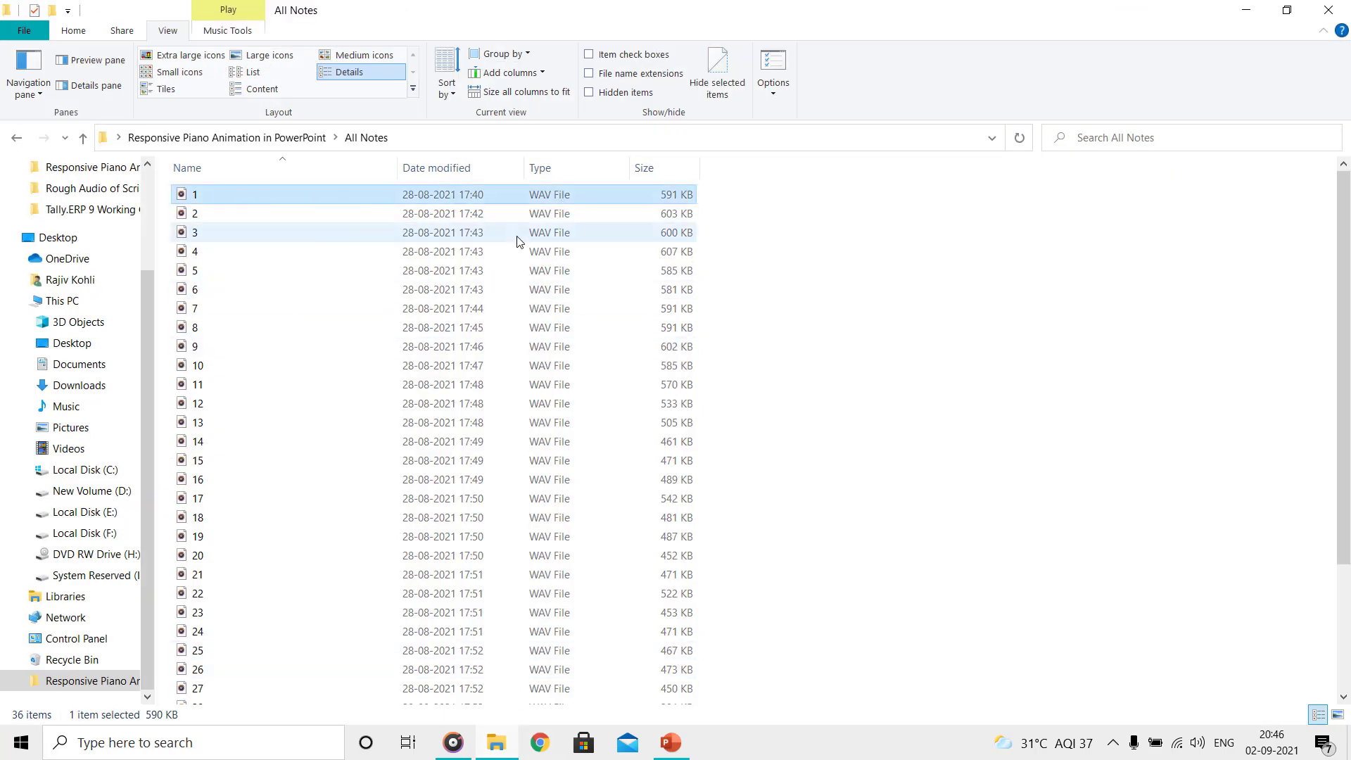
double_click(202, 196)
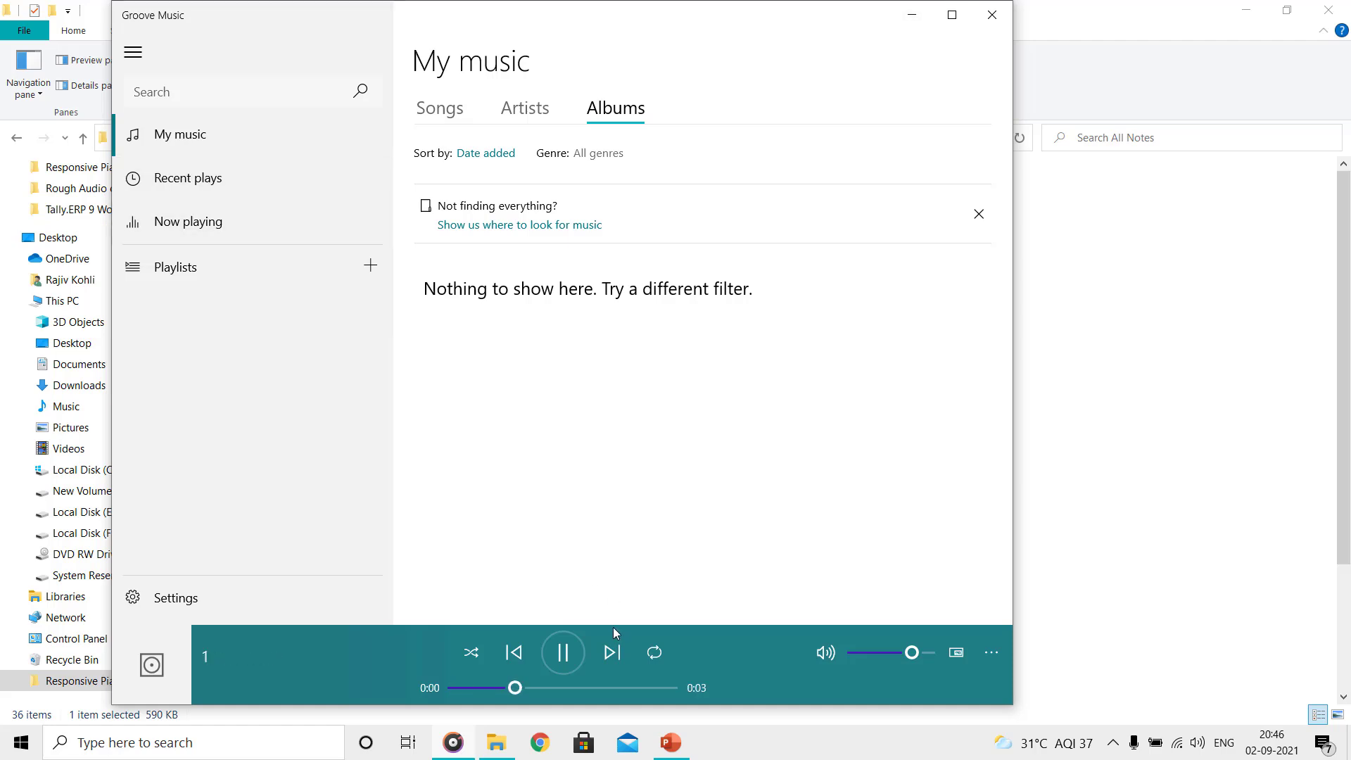
Step: Close Groove Music after note 1 plays to return to the piano slide
left_click(993, 16)
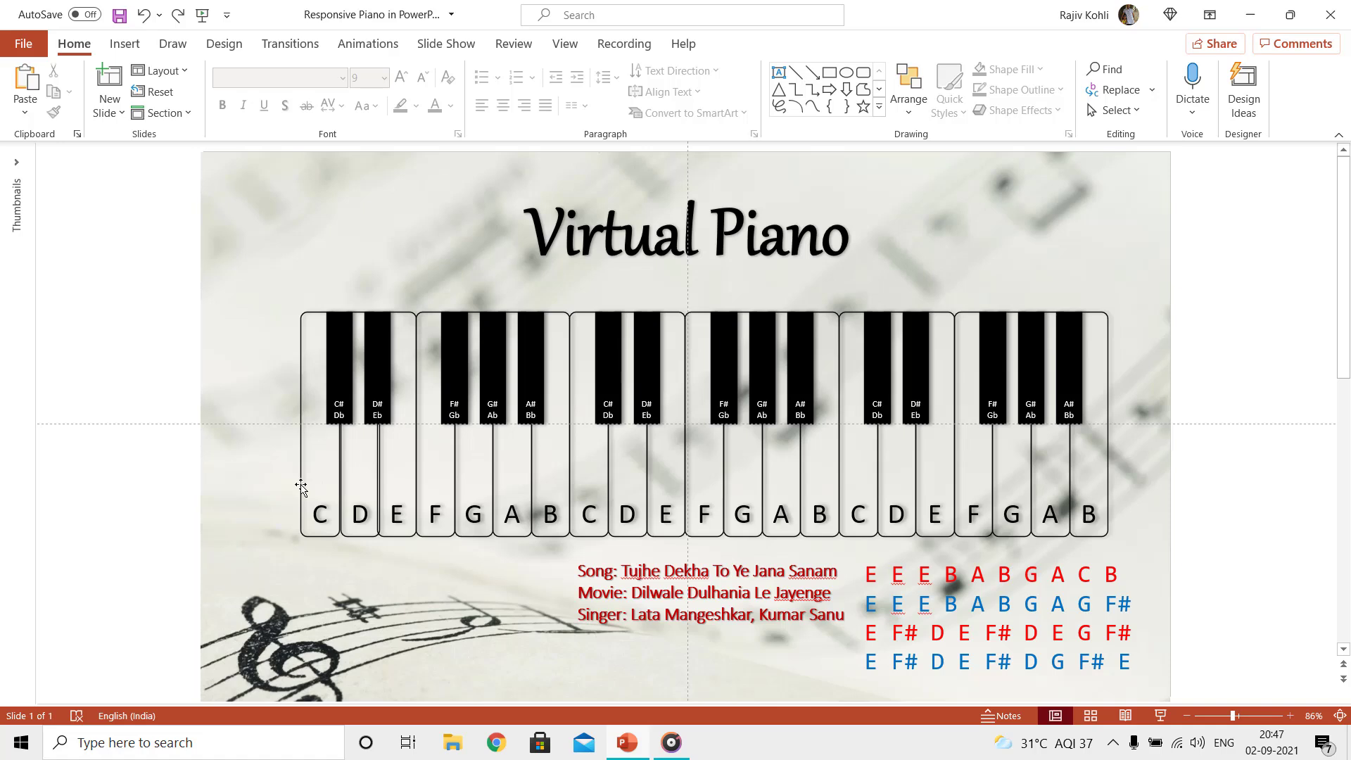
Step: Select the C key and enable Play sound and Highlight click in its Action Settings
left_click(301, 486)
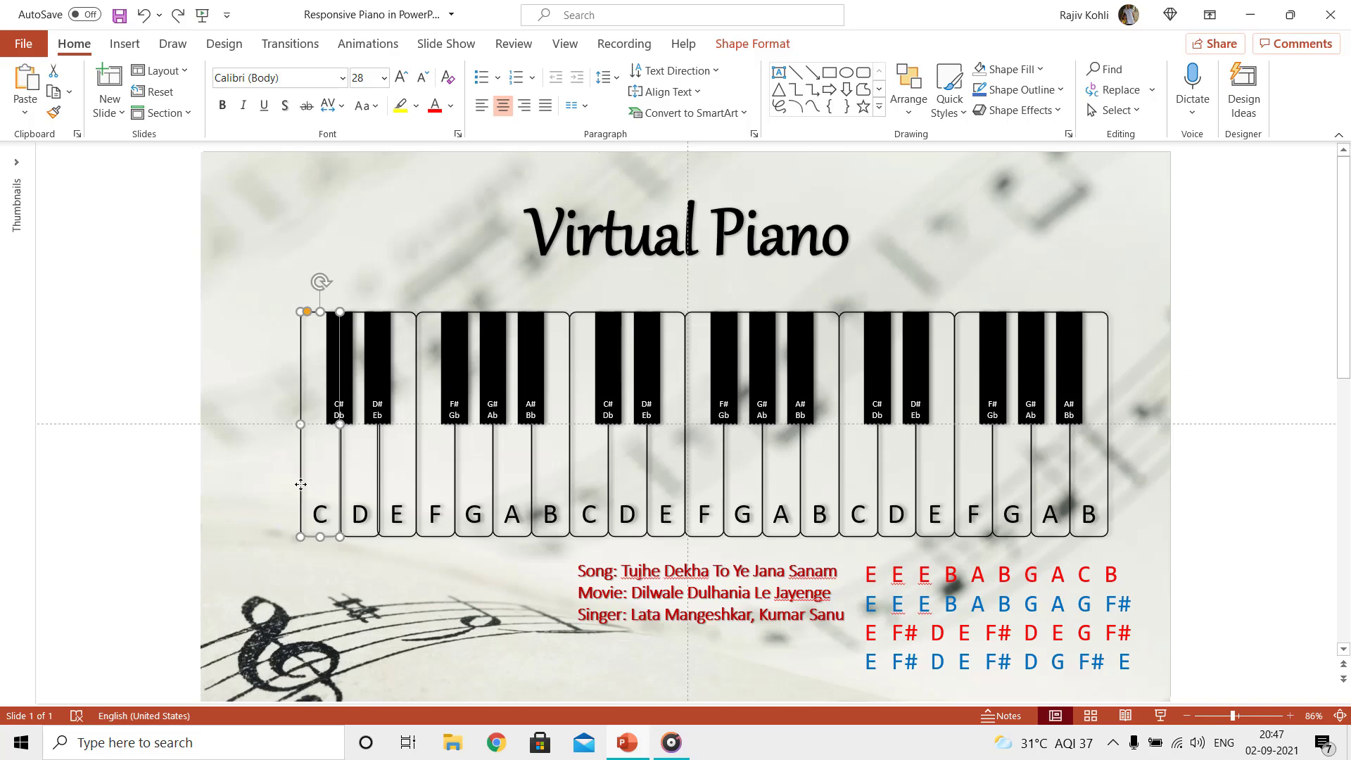
left_click(116, 47)
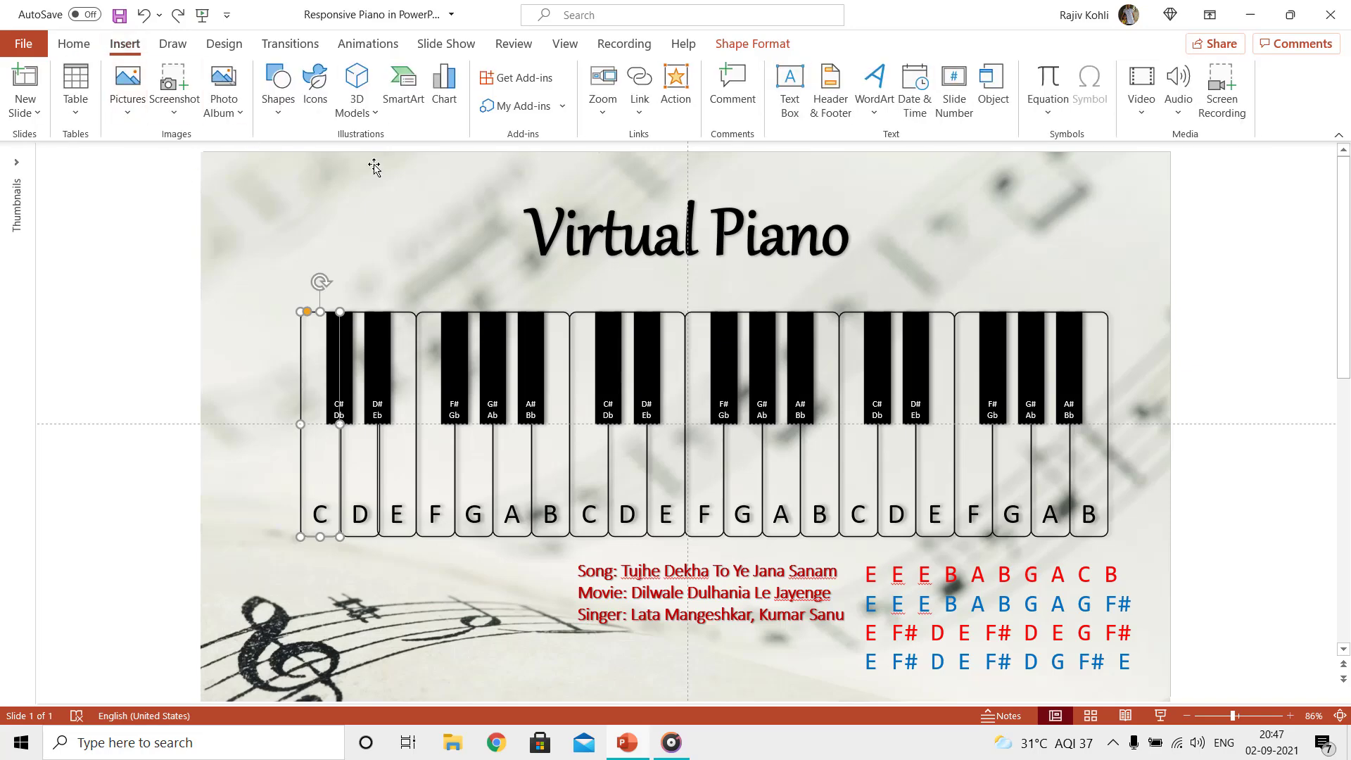
left_click(680, 92)
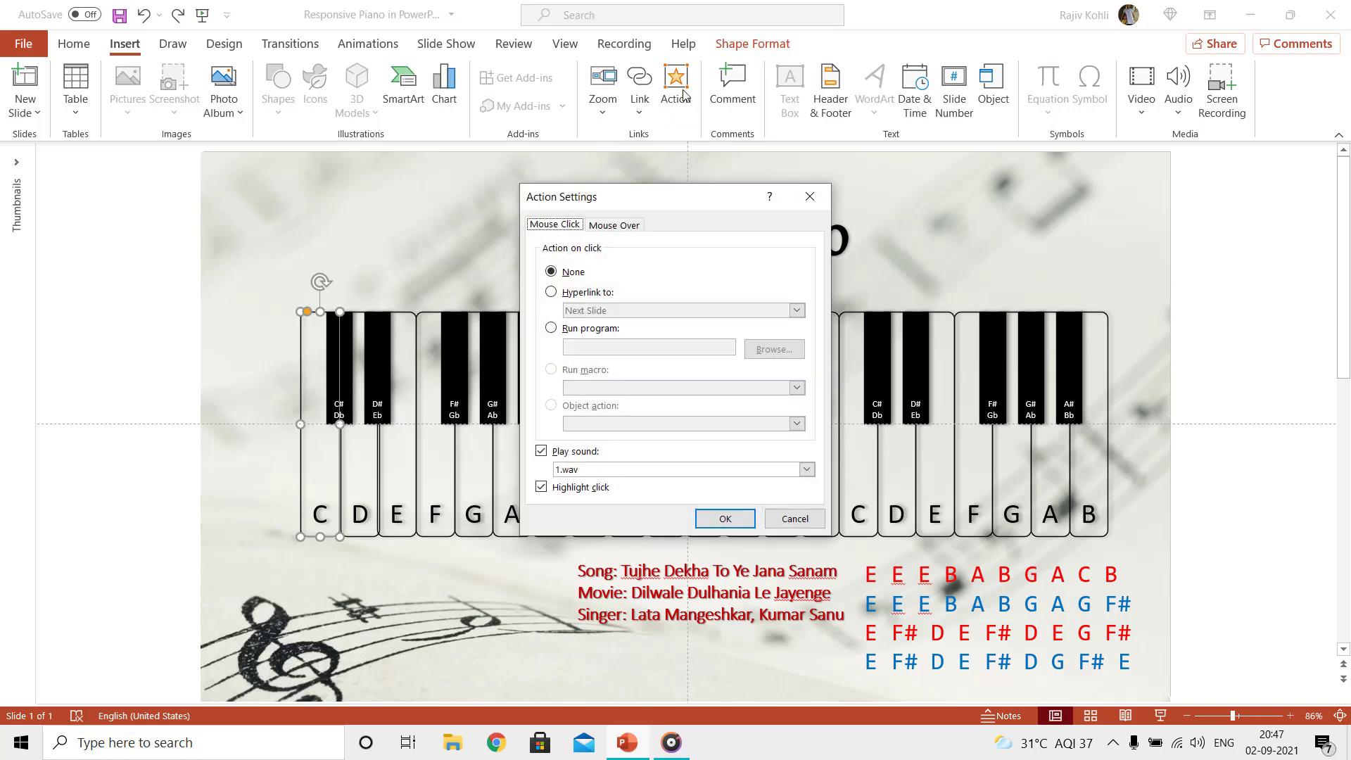
left_click(559, 454)
left_click(560, 454)
left_click(562, 487)
Step: Choose Other Sound, pick note file 1 from Desktop's All Notes folder, and confirm
left_click(807, 470)
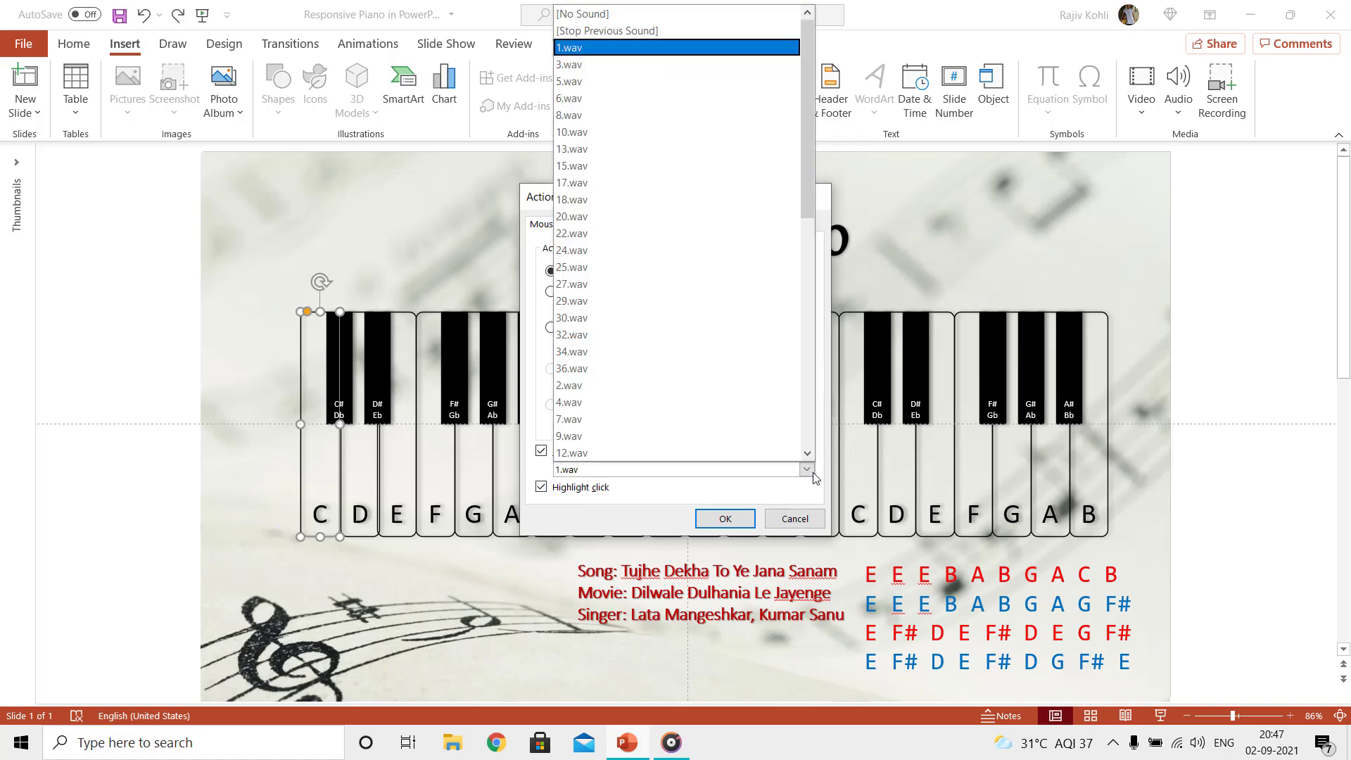
left_click_drag(805, 144, 807, 394)
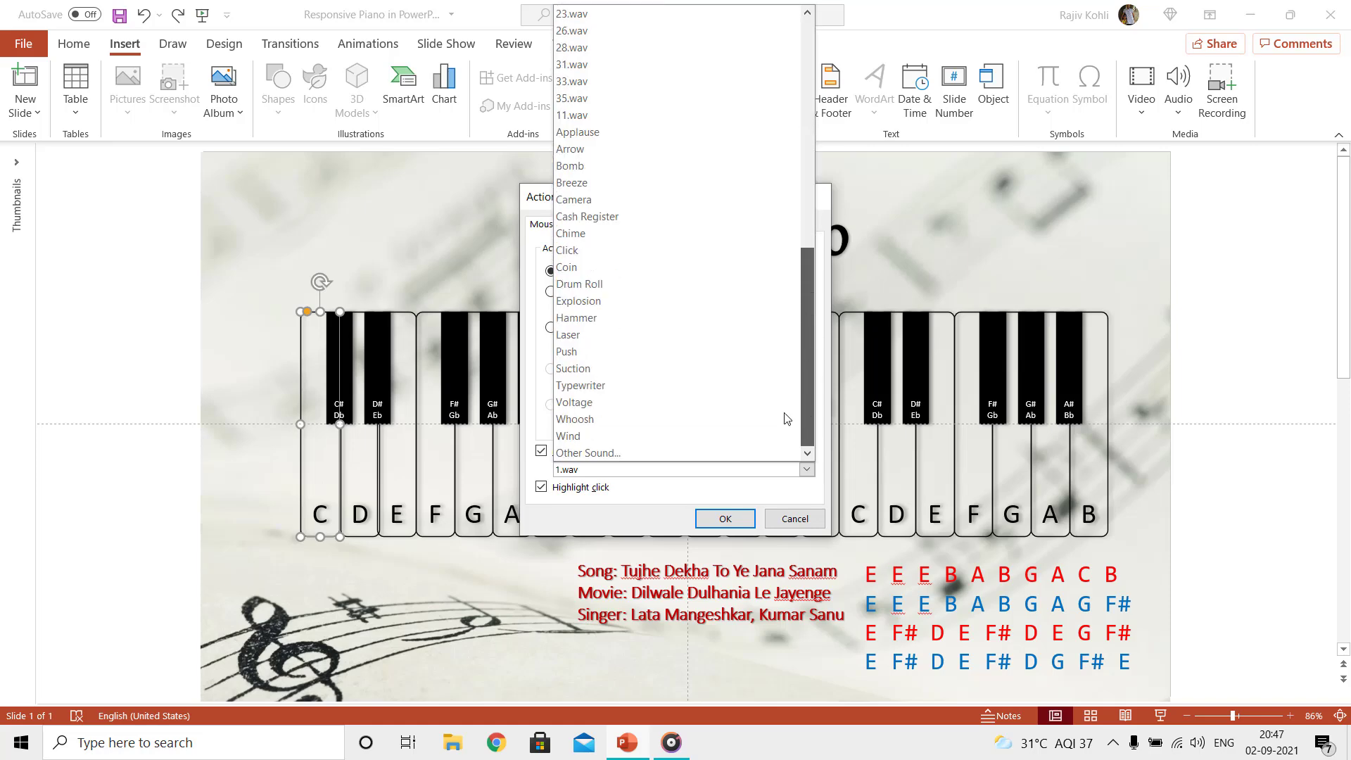
left_click(642, 454)
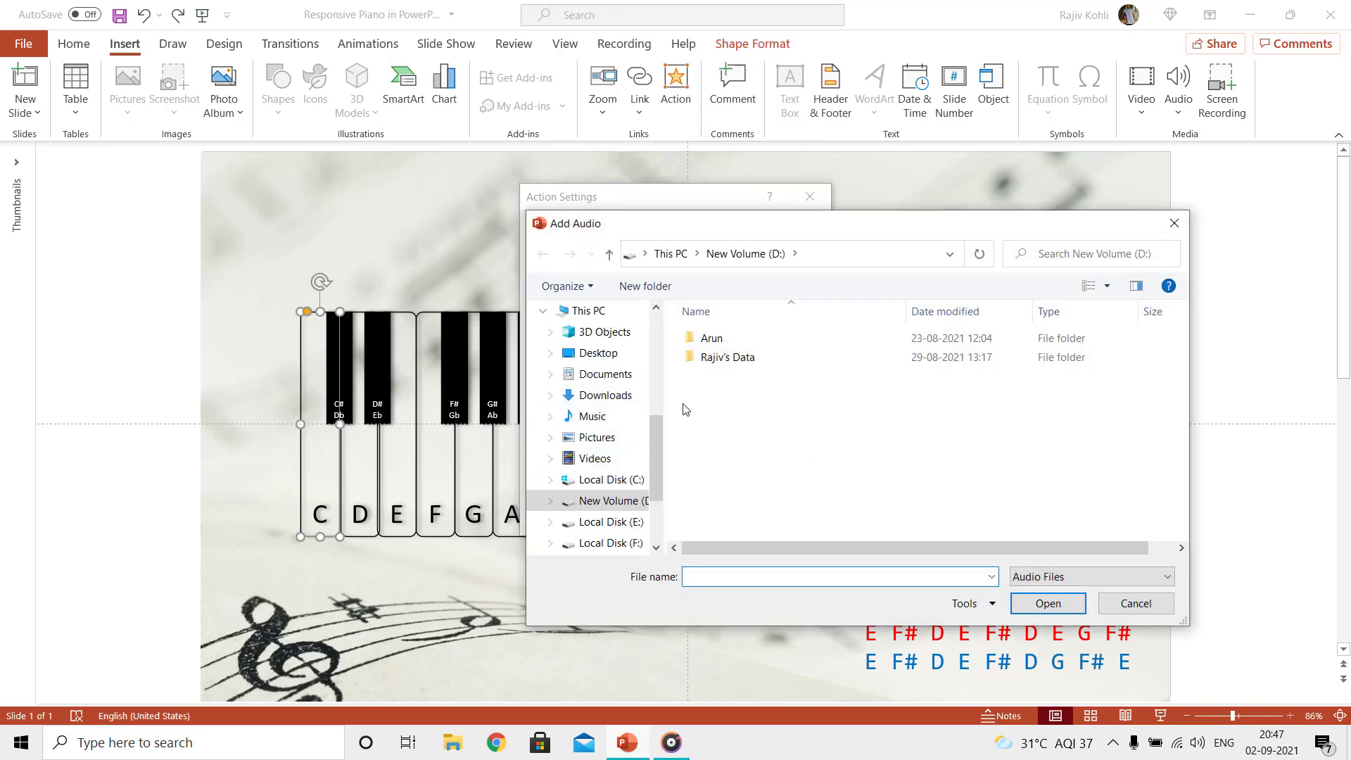
left_click(598, 352)
double_click(707, 349)
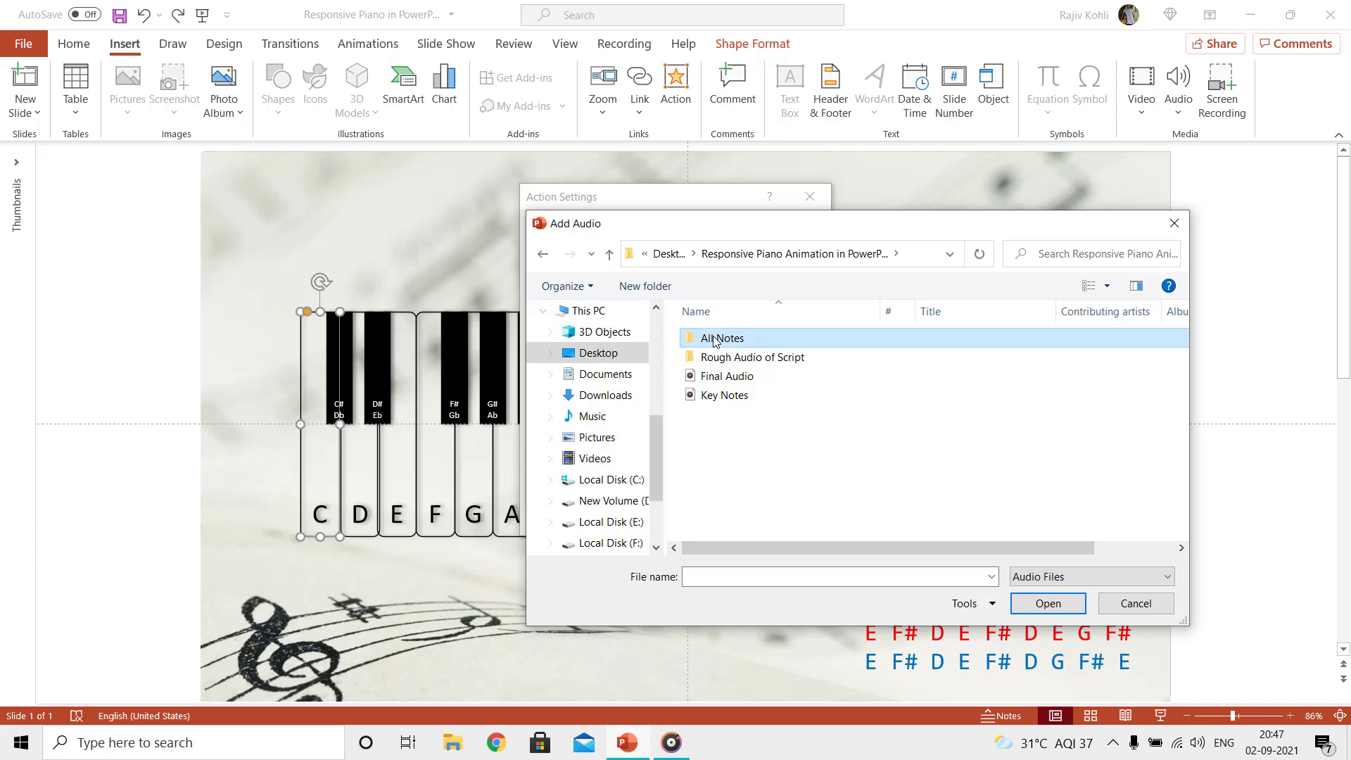
double_click(715, 340)
left_click(699, 345)
left_click(1036, 601)
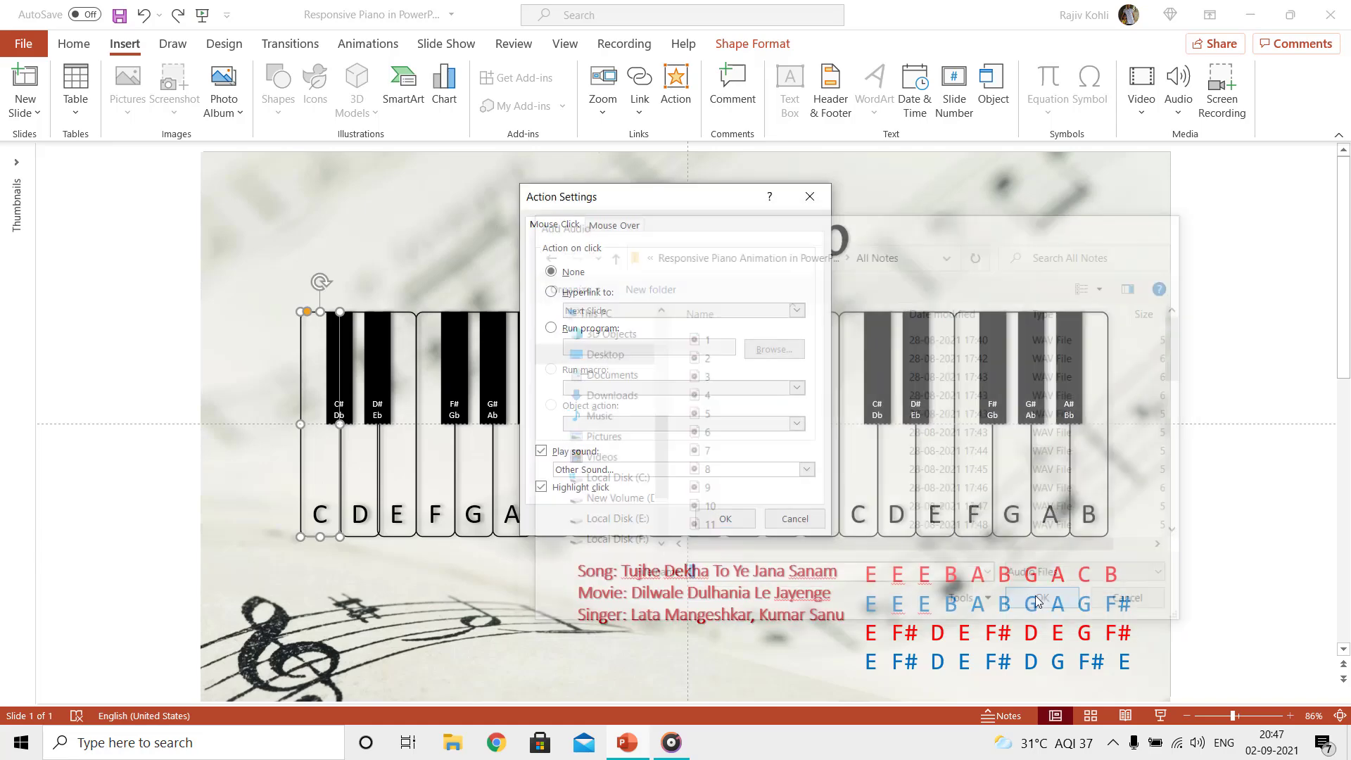
left_click(734, 527)
left_click(357, 486)
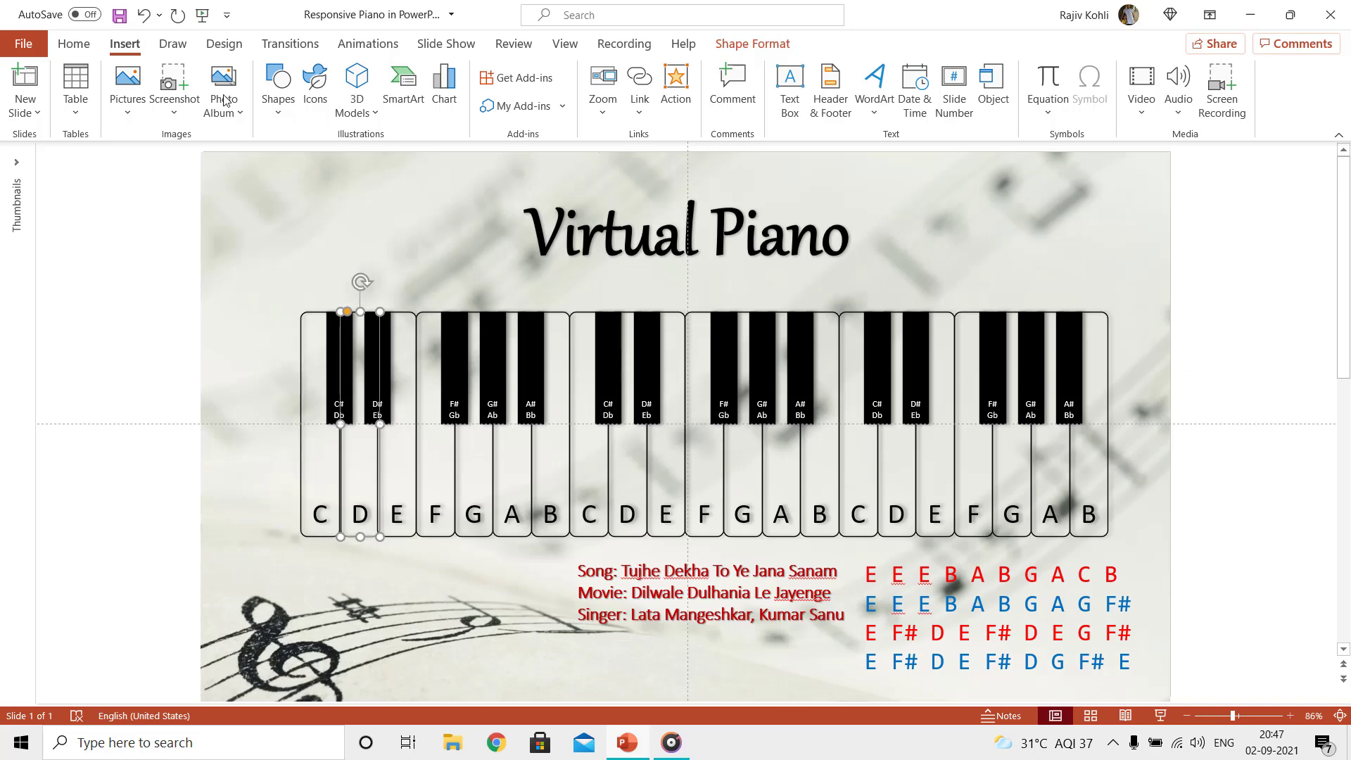
left_click(676, 85)
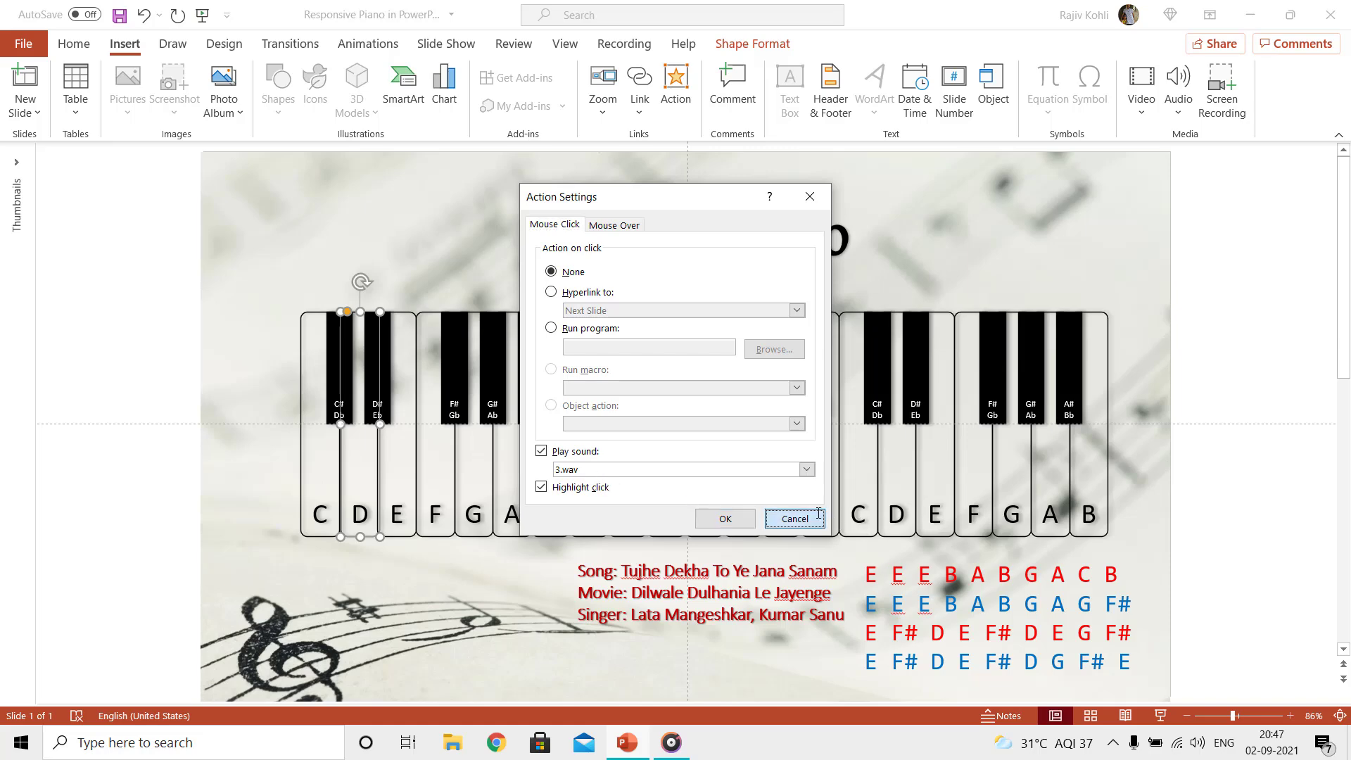
left_click(794, 519)
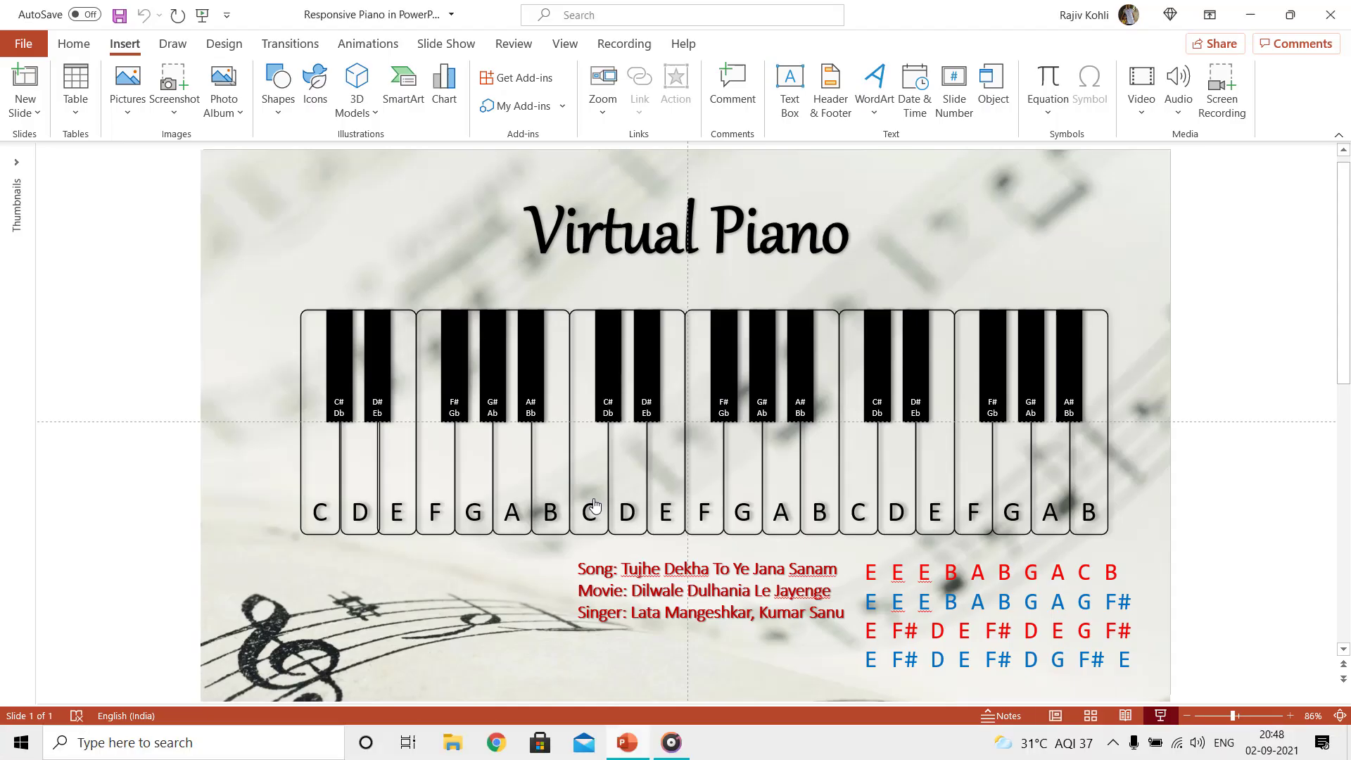
Step: Open the Animation Pane and the C key's Fill Color effect options
left_click(359, 45)
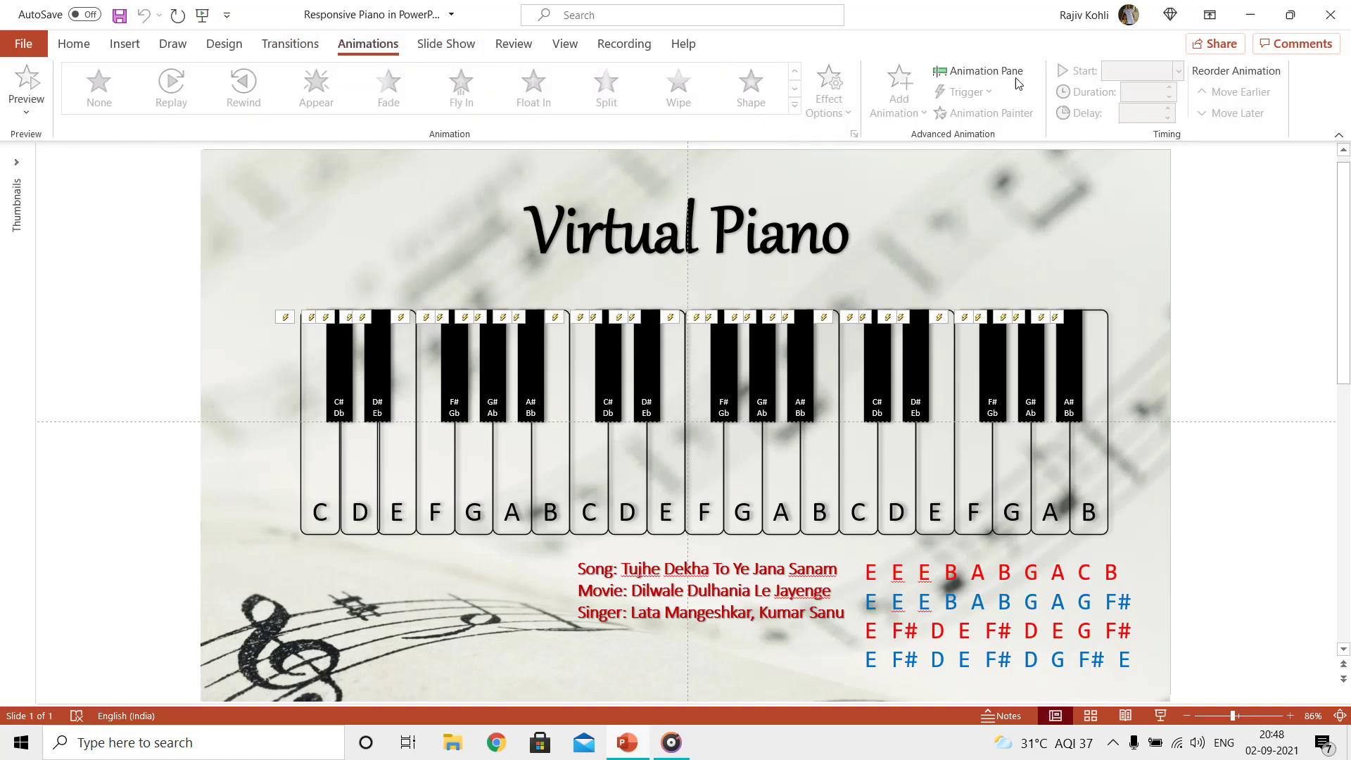
left_click(980, 71)
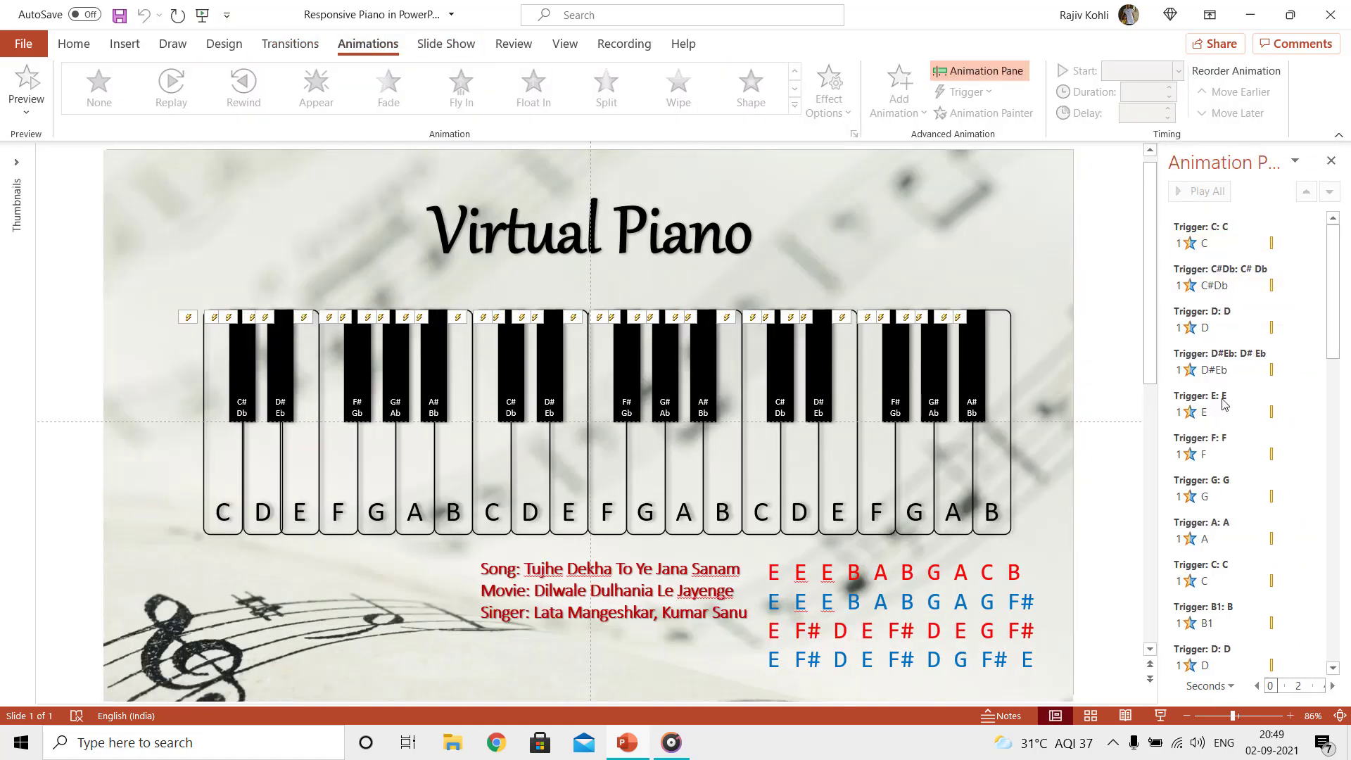
mouse_move(1333, 285)
left_mouse_down()
mouse_move(1332, 591)
mouse_move(1333, 282)
left_mouse_up()
left_click(206, 433)
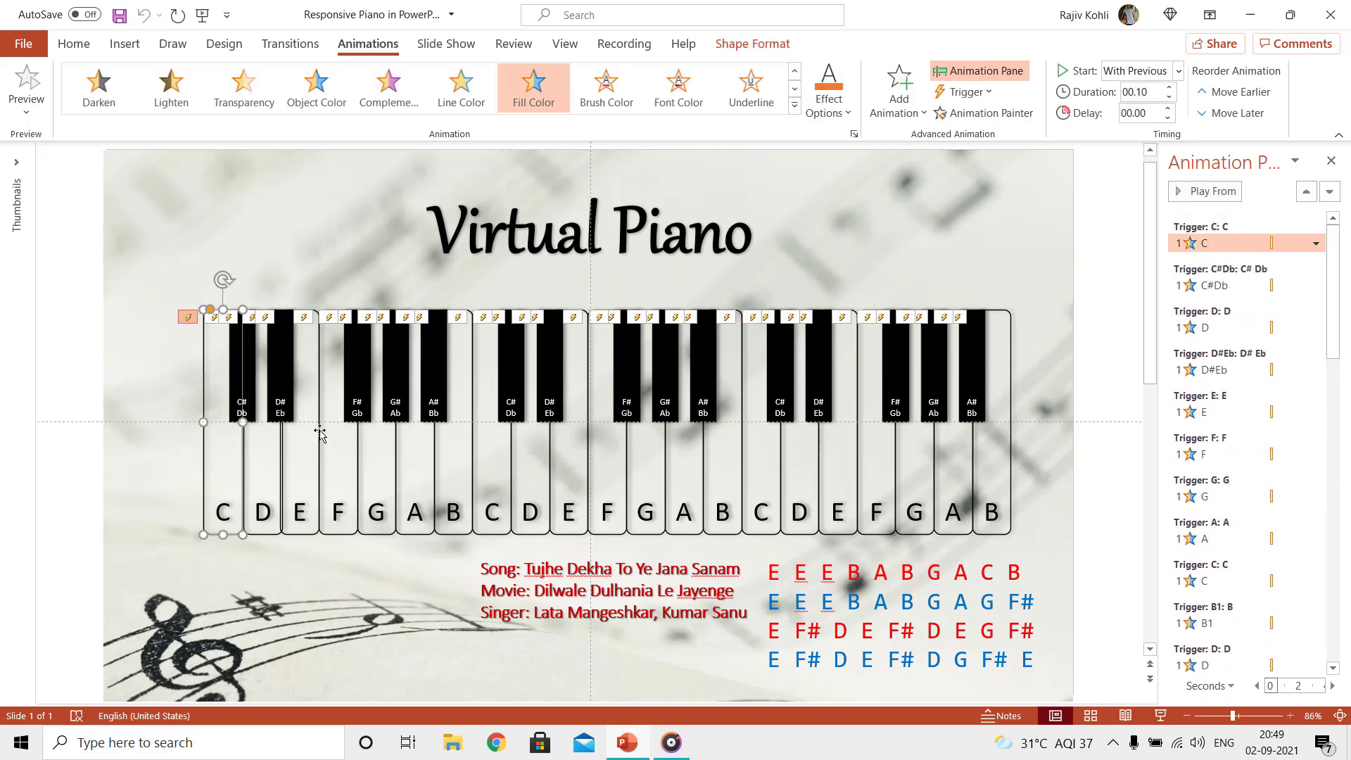
double_click(1232, 243)
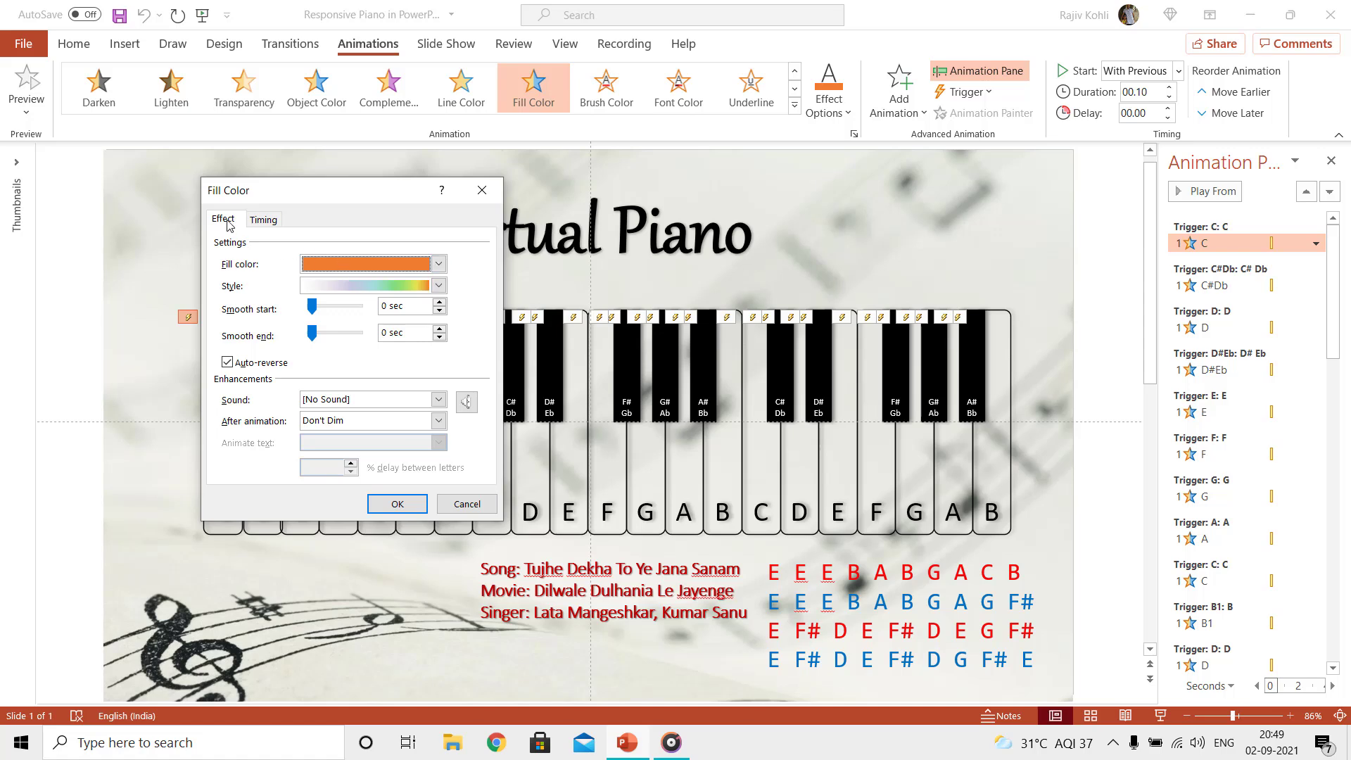
Step: On the Timing tab, trigger the C effect on clicking its key and start it After Previous
left_click(264, 220)
left_click(246, 391)
key("Tab")
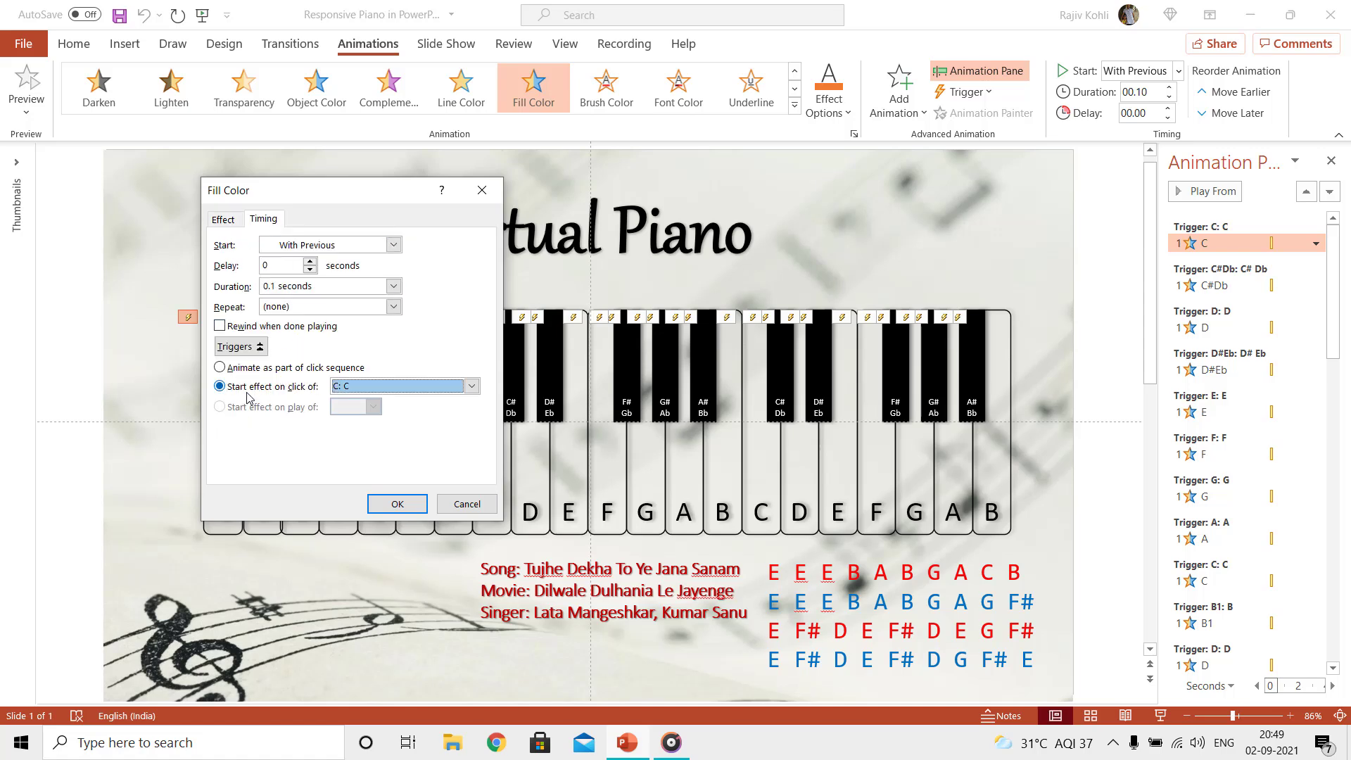
left_click(470, 387)
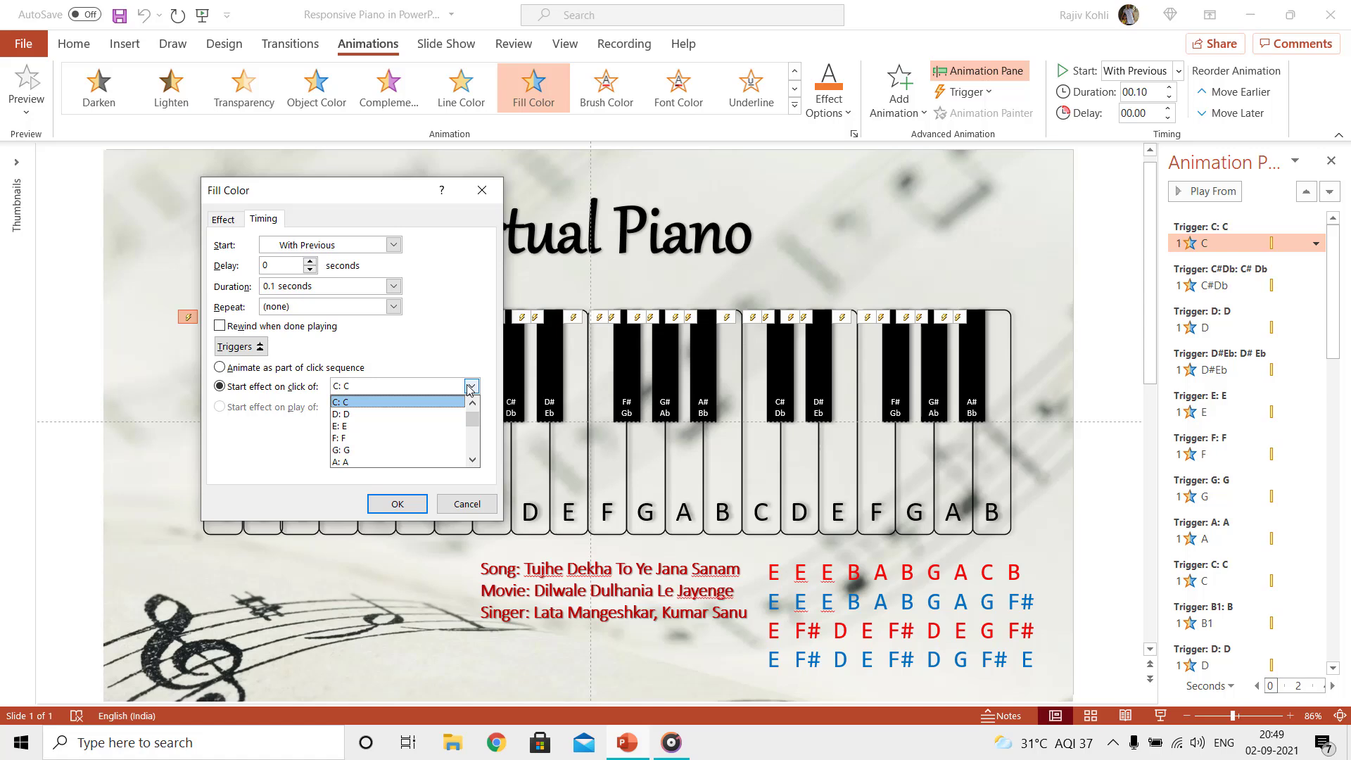
left_click(473, 462)
left_click(473, 461)
left_click(473, 461)
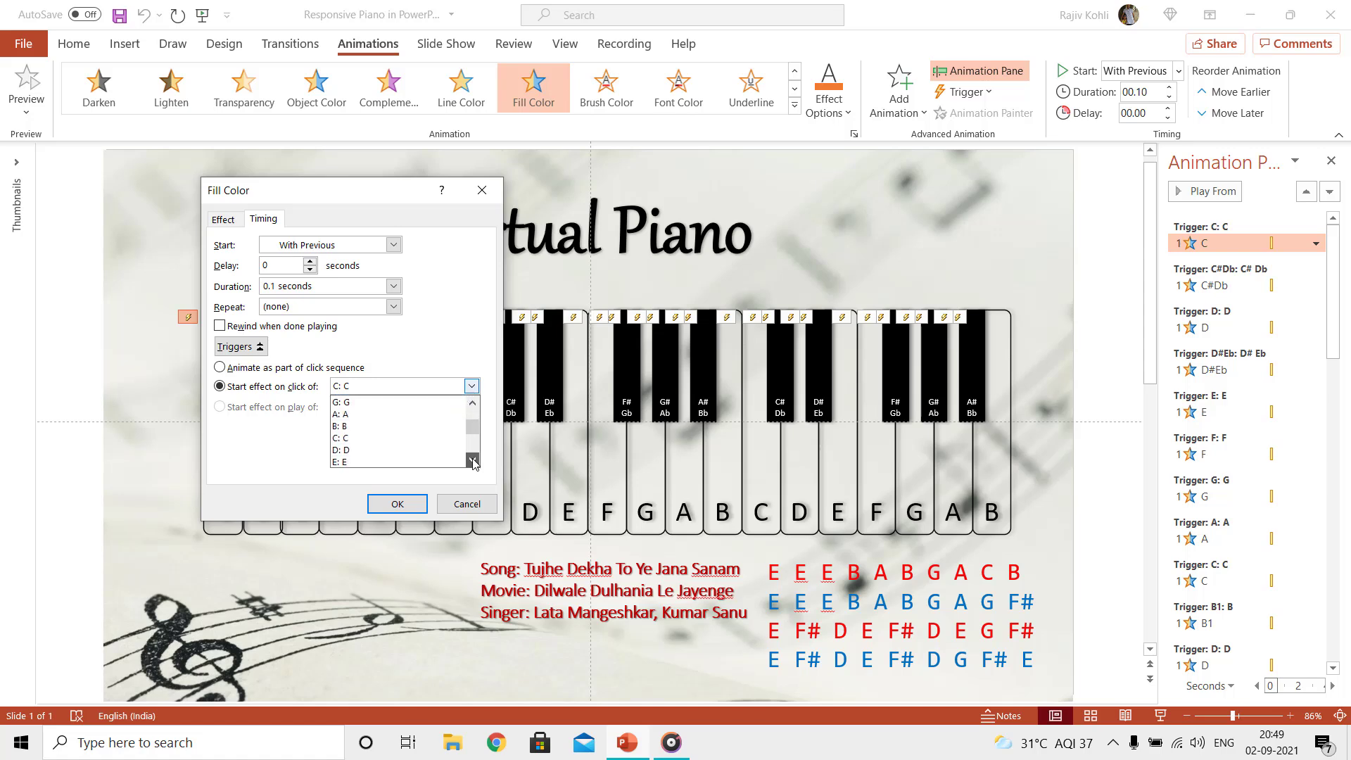
left_click(473, 462)
left_click(473, 461)
left_click(324, 245)
left_click(324, 245)
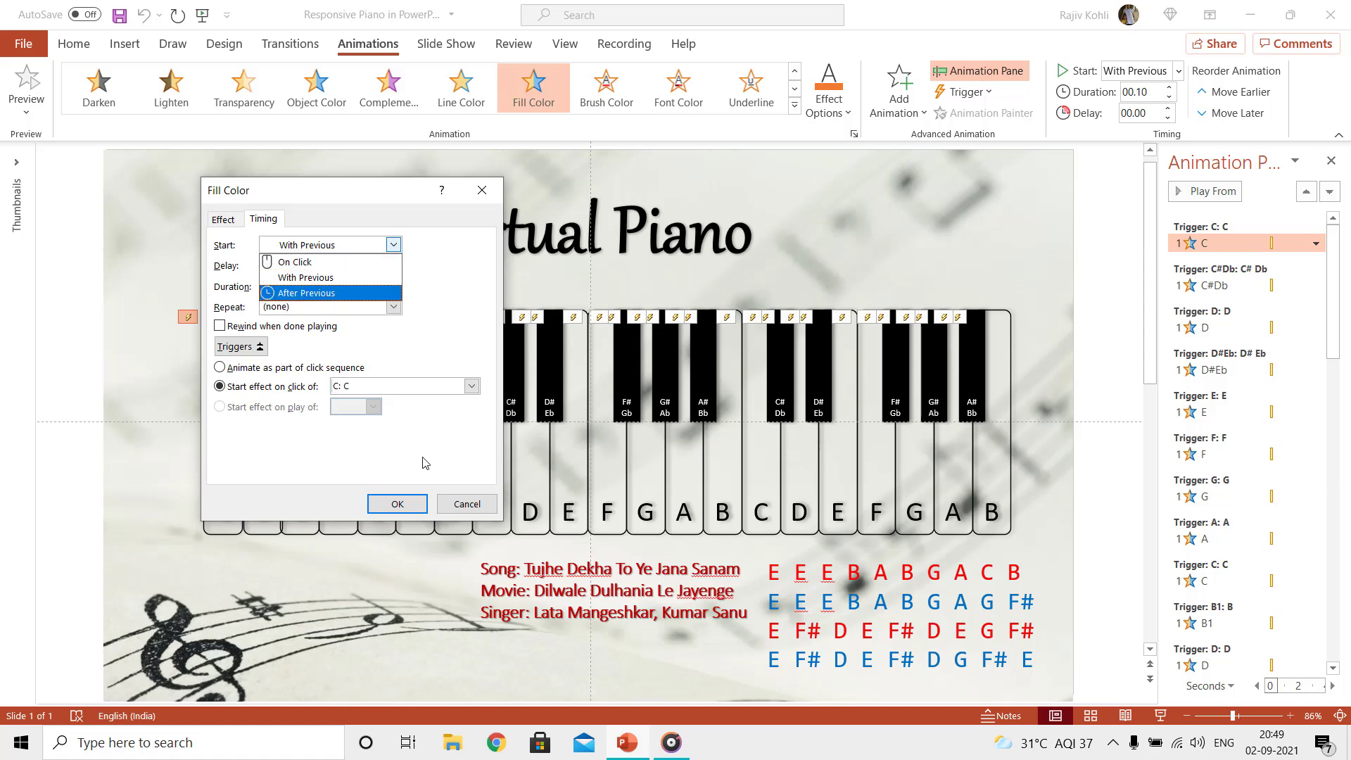
left_click(438, 497)
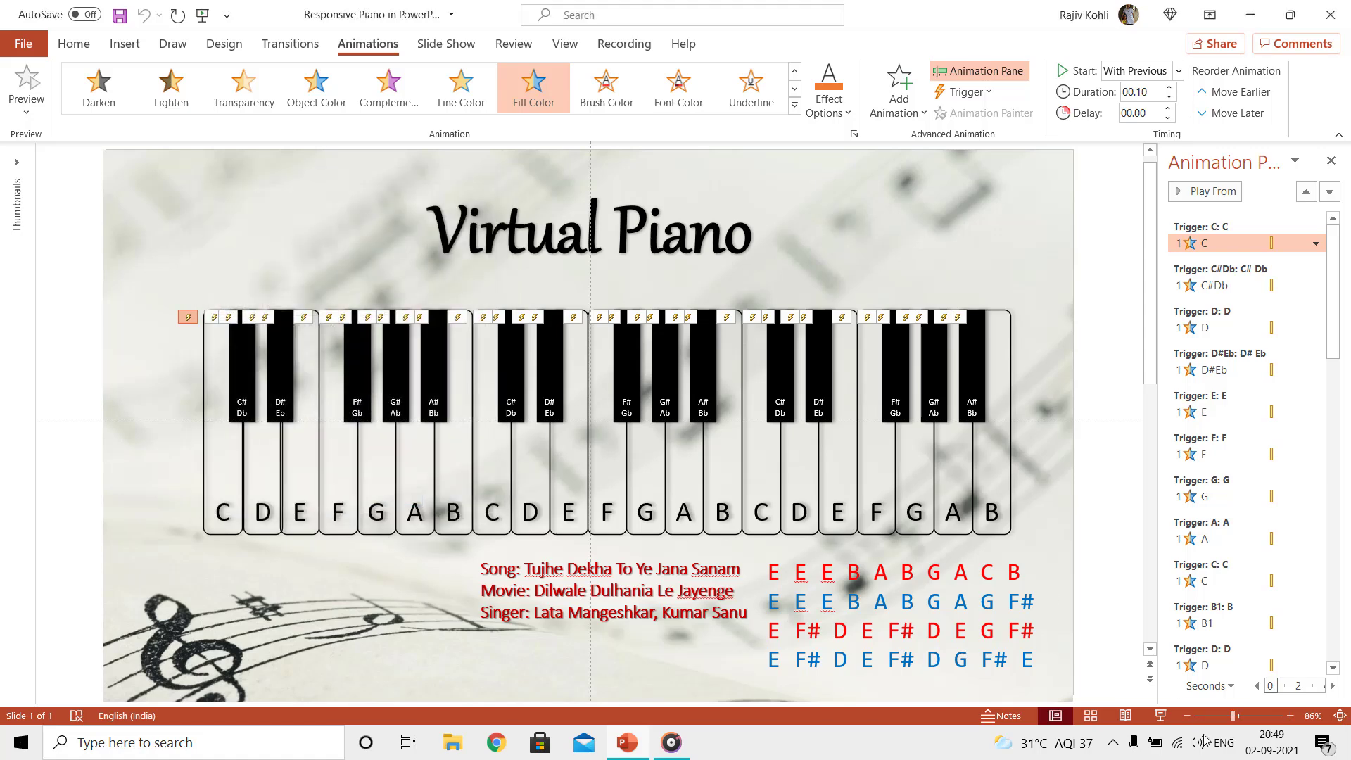